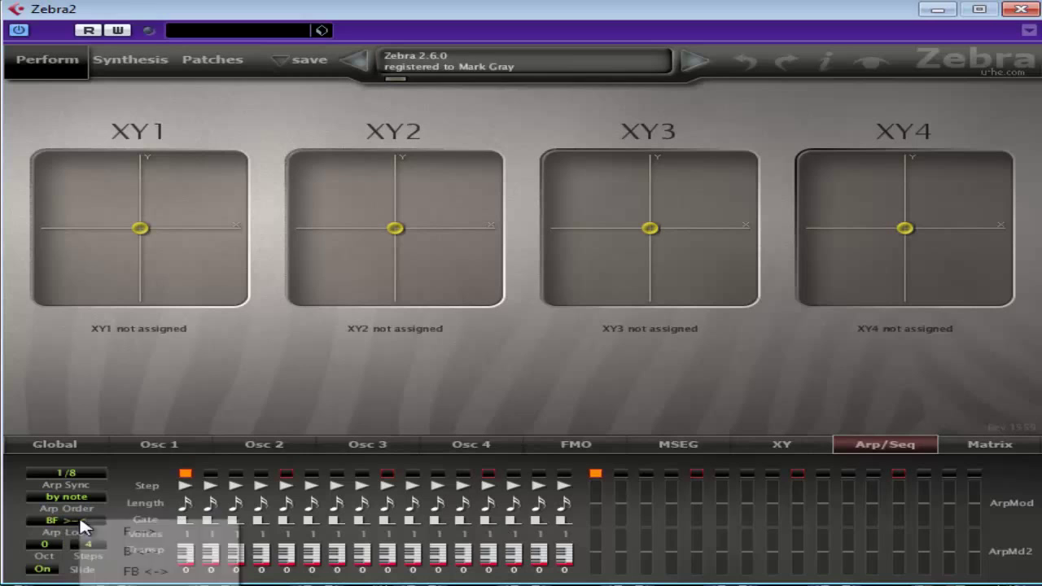
# - Set the Zebra2 arpeggiator's note order to "as played"
pyautogui.click(931, 12)
pyautogui.doubleClick(538, 104)
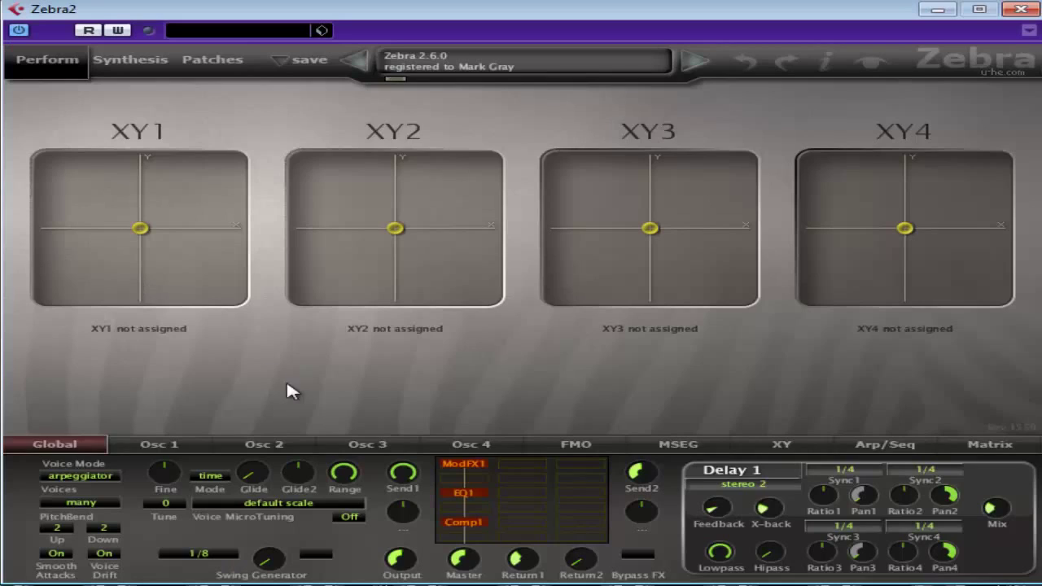
pyautogui.click(892, 448)
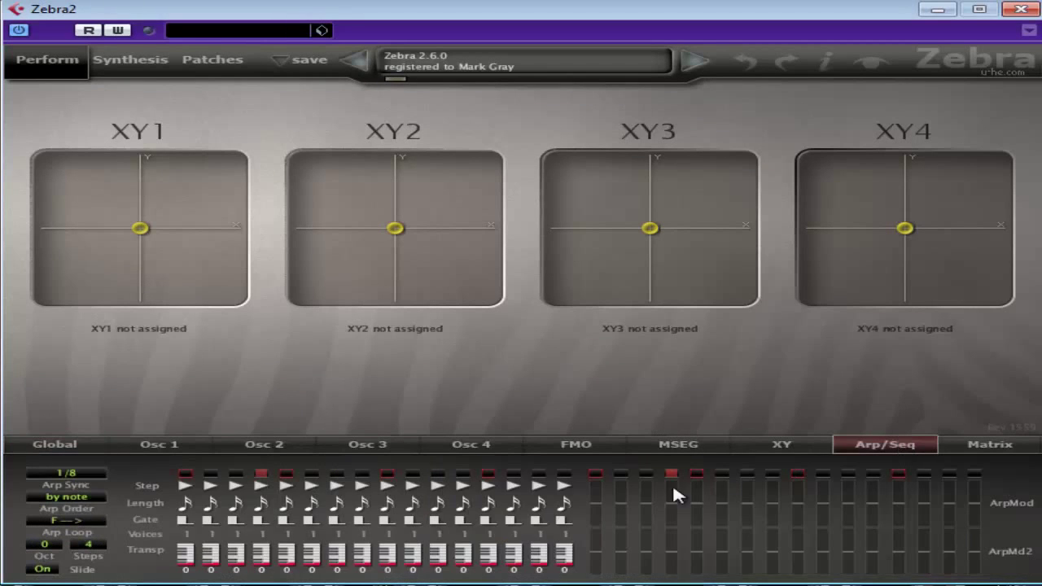
pyautogui.click(86, 498)
pyautogui.click(134, 531)
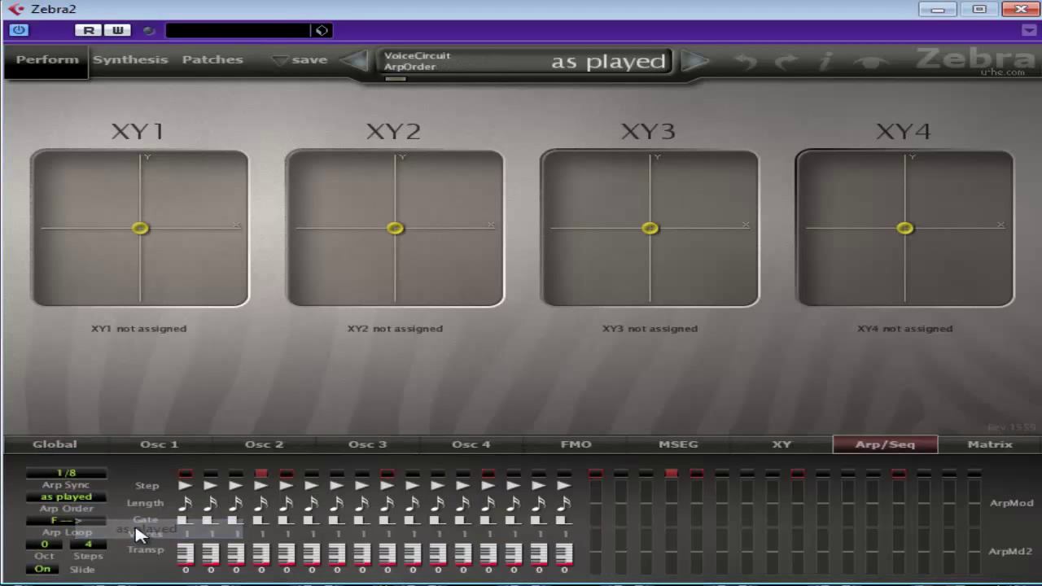
# - Return to the project window, audition the Forward part and inspect its notes in the key editor
pyautogui.click(935, 18)
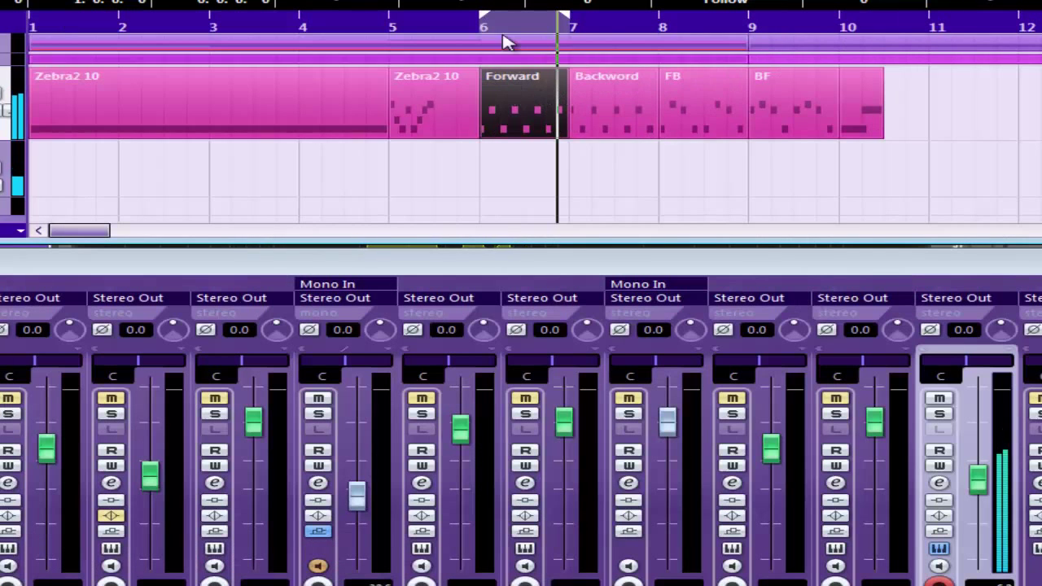
pyautogui.press('space')
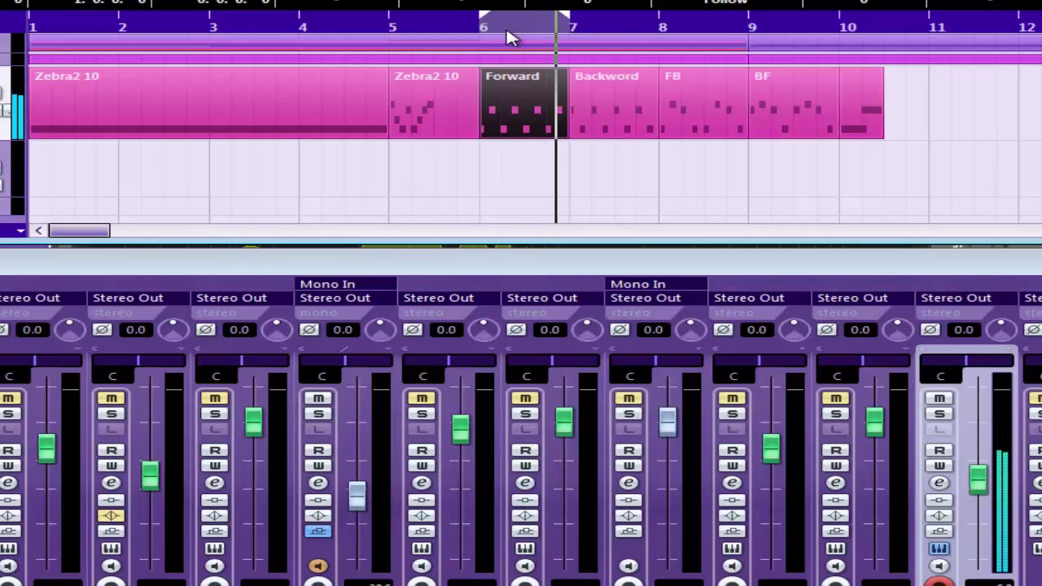
pyautogui.click(625, 101)
pyautogui.doubleClick(537, 114)
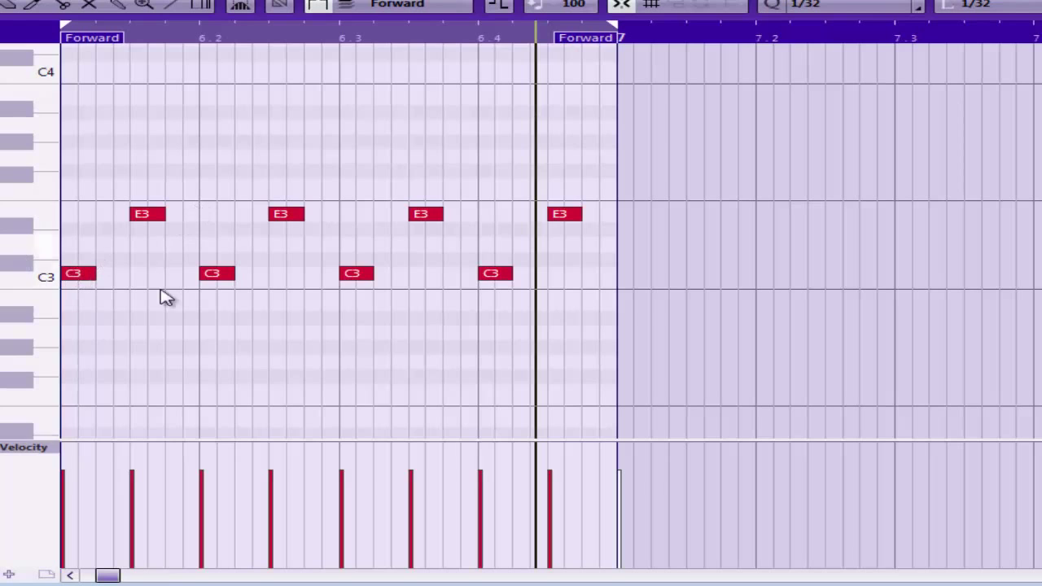
pyautogui.press('Escape')
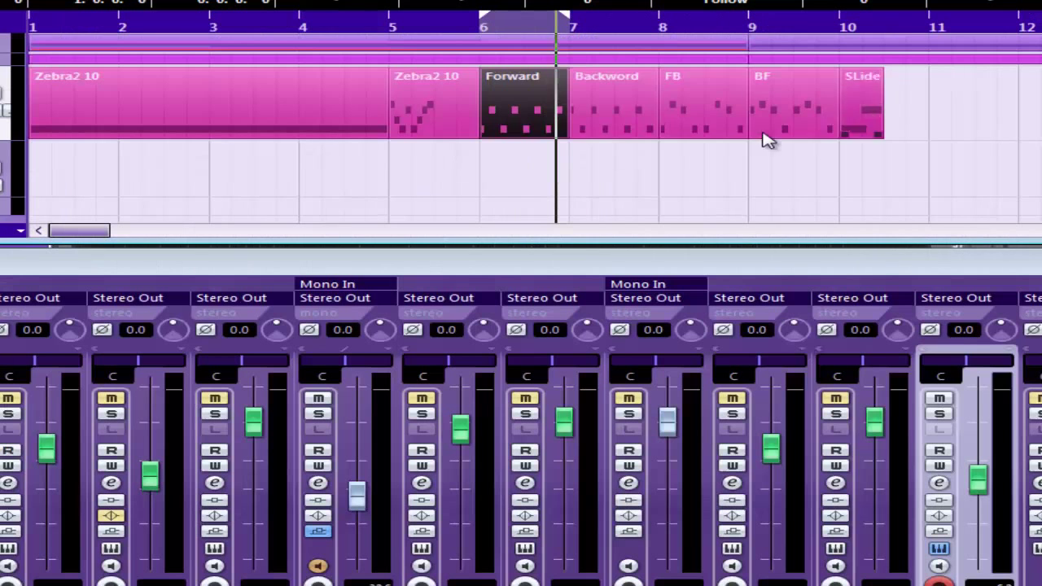
# - Set the loop range to the Backword part and play it while reviewing its notes in the key editor
pyautogui.click(610, 110)
pyautogui.press('p')
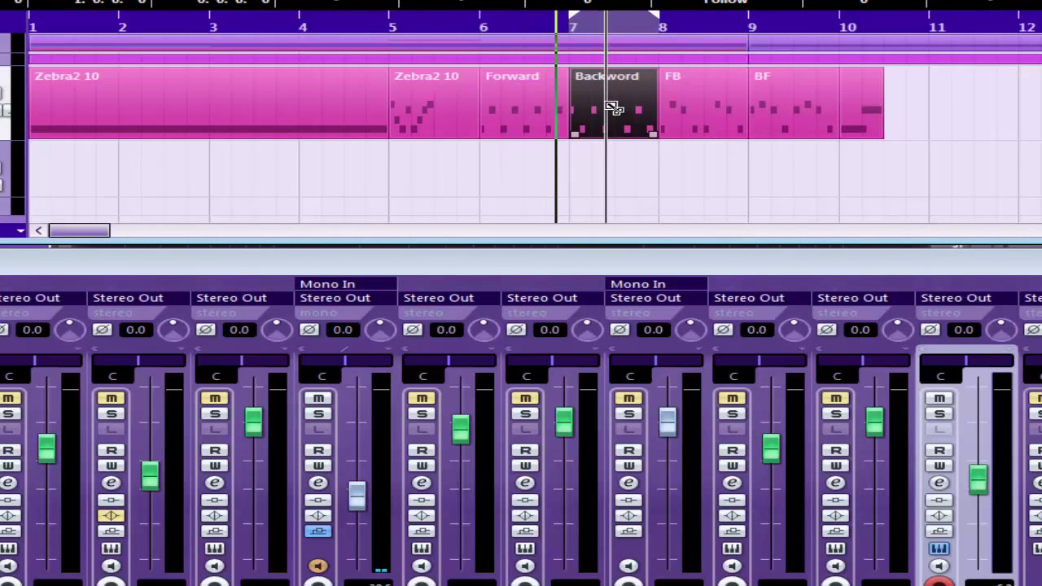
pyautogui.press('space')
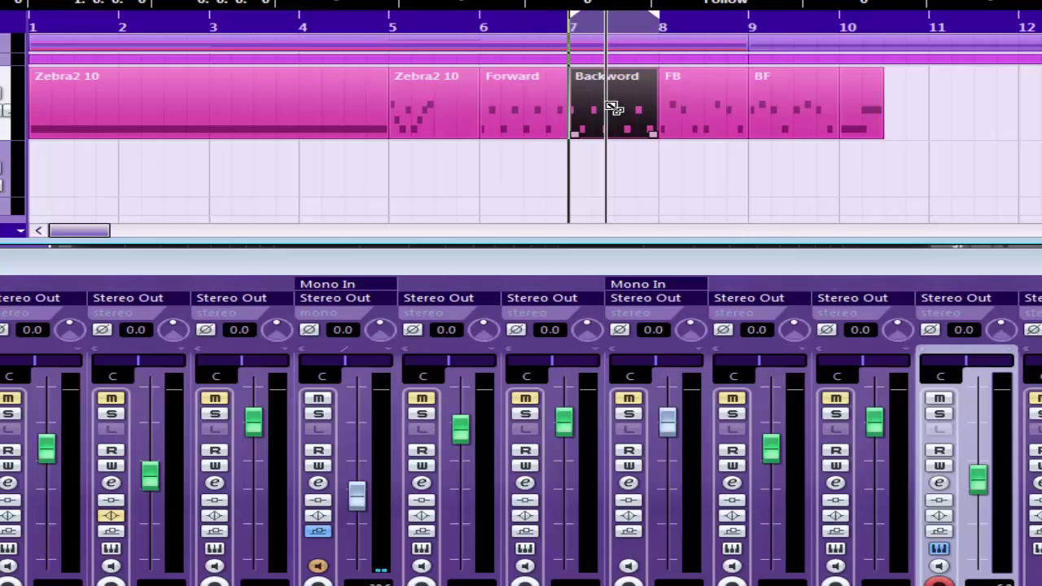
pyautogui.doubleClick(620, 107)
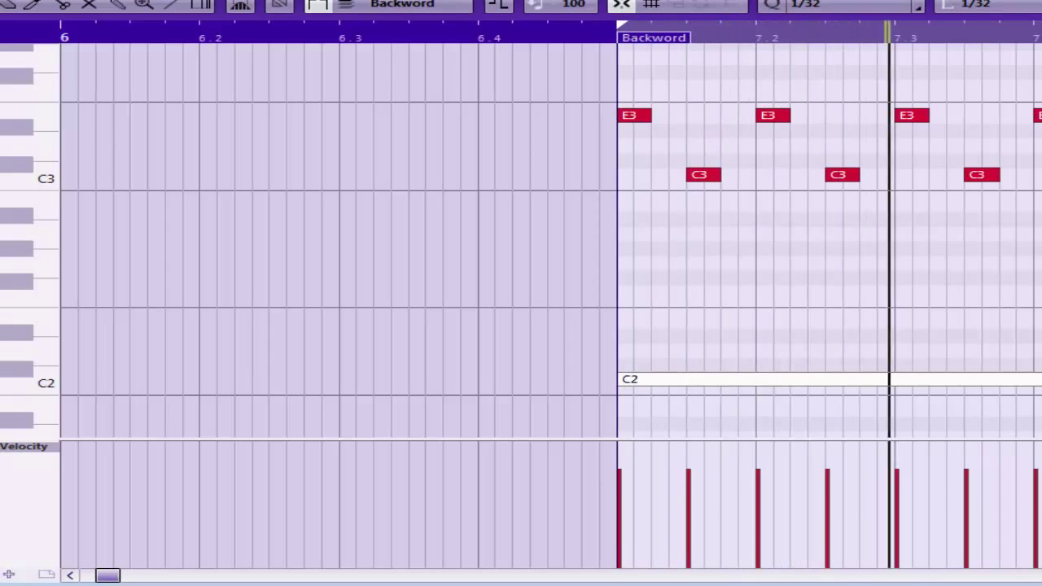
pyautogui.press('Return')
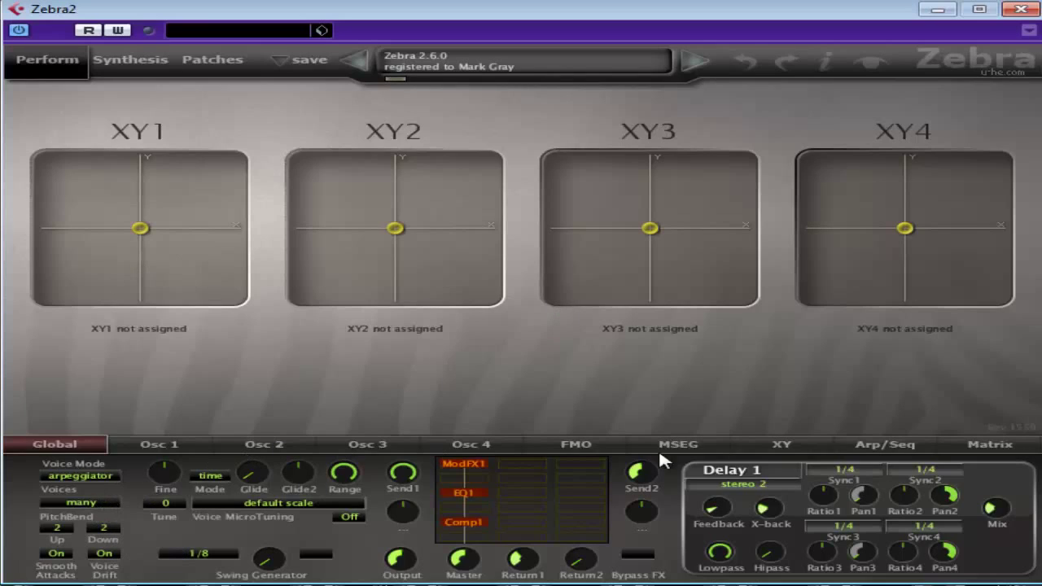
# - Set the Zebra2 arpeggiator's loop direction to backward, "B <--"
pyautogui.click(838, 446)
pyautogui.click(88, 499)
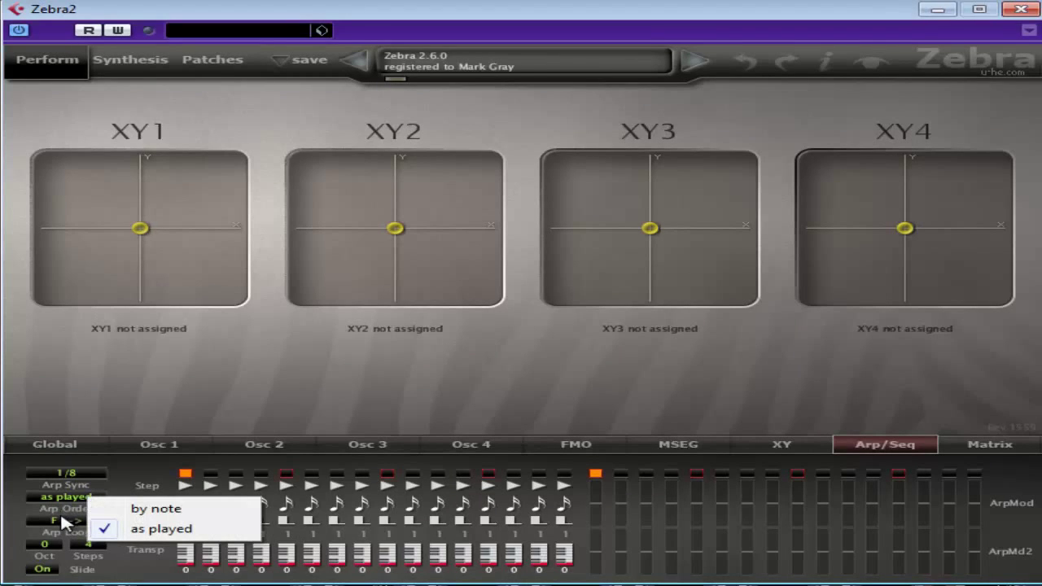
pyautogui.click(65, 519)
pyautogui.click(86, 548)
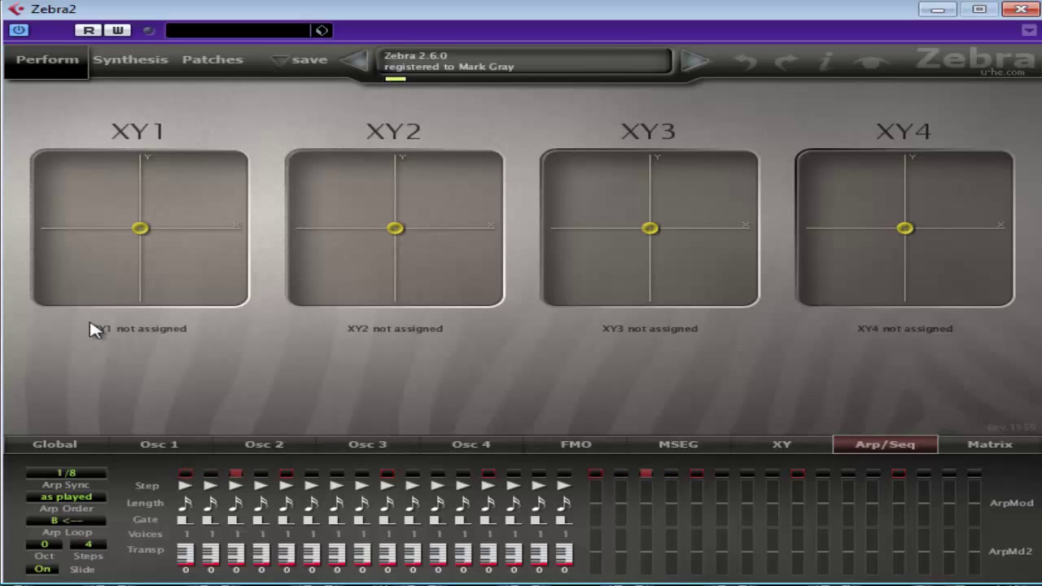
# - Back in the project window, set the loop range to the FB part and review its notes in the key editor
pyautogui.click(937, 12)
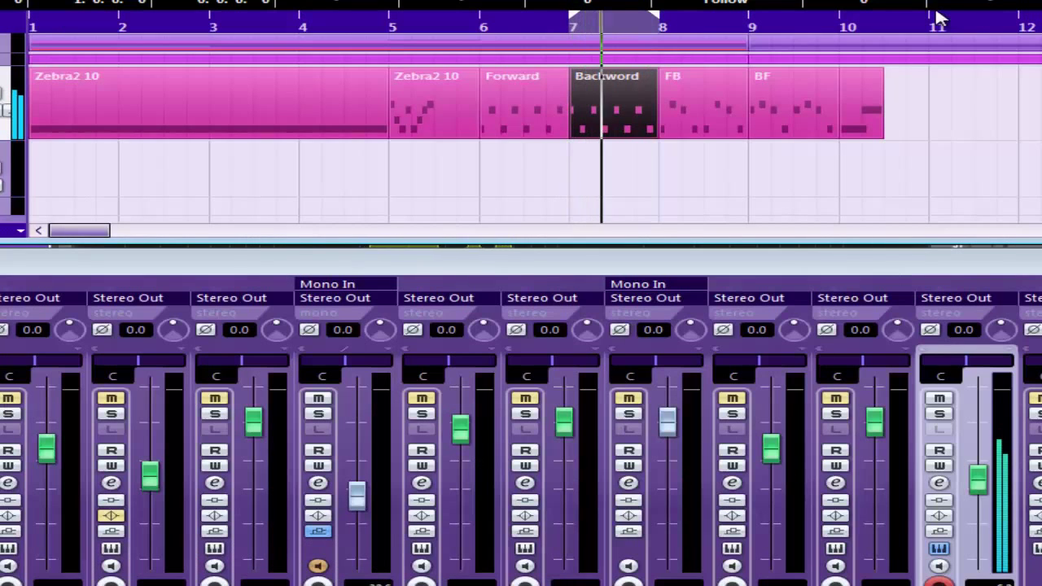
pyautogui.doubleClick(702, 96)
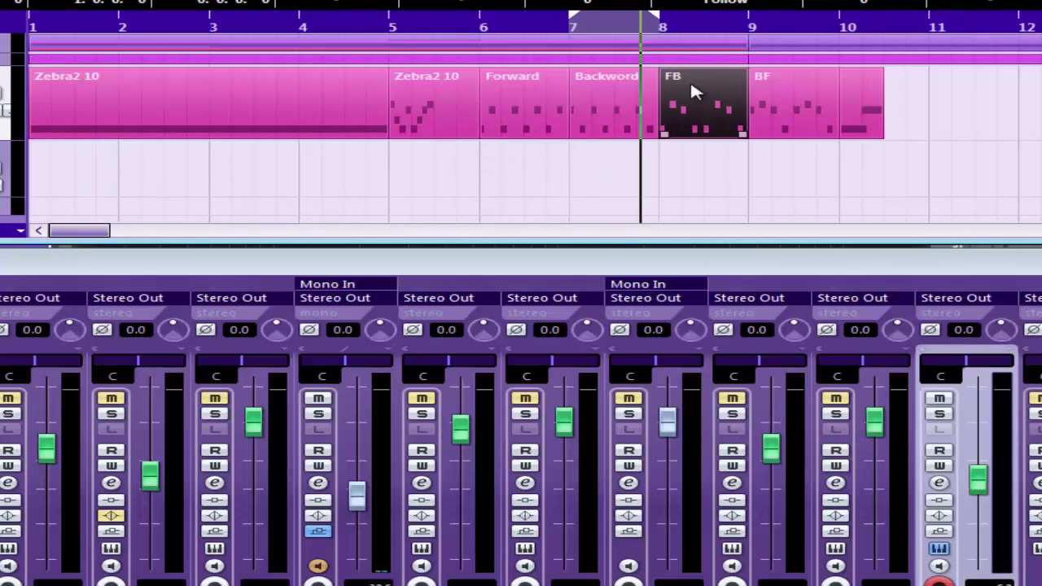
pyautogui.click(690, 89)
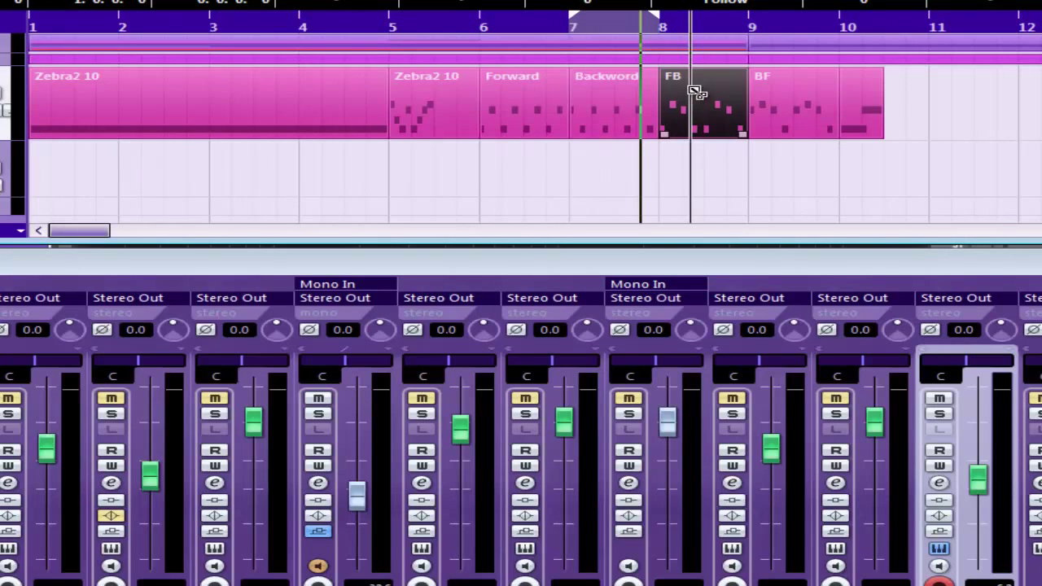
pyautogui.press('p')
pyautogui.doubleClick(732, 126)
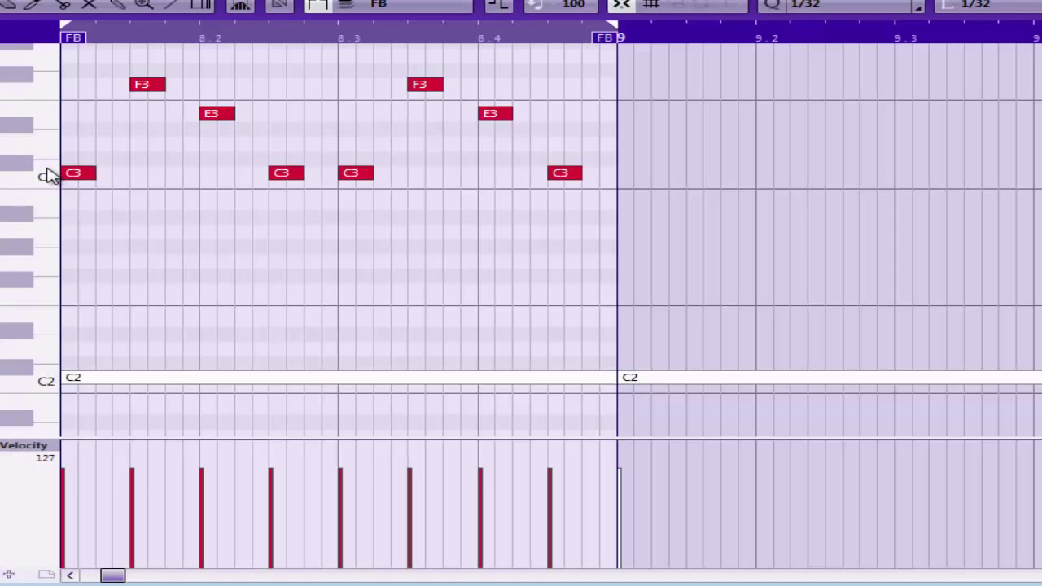
pyautogui.press('space')
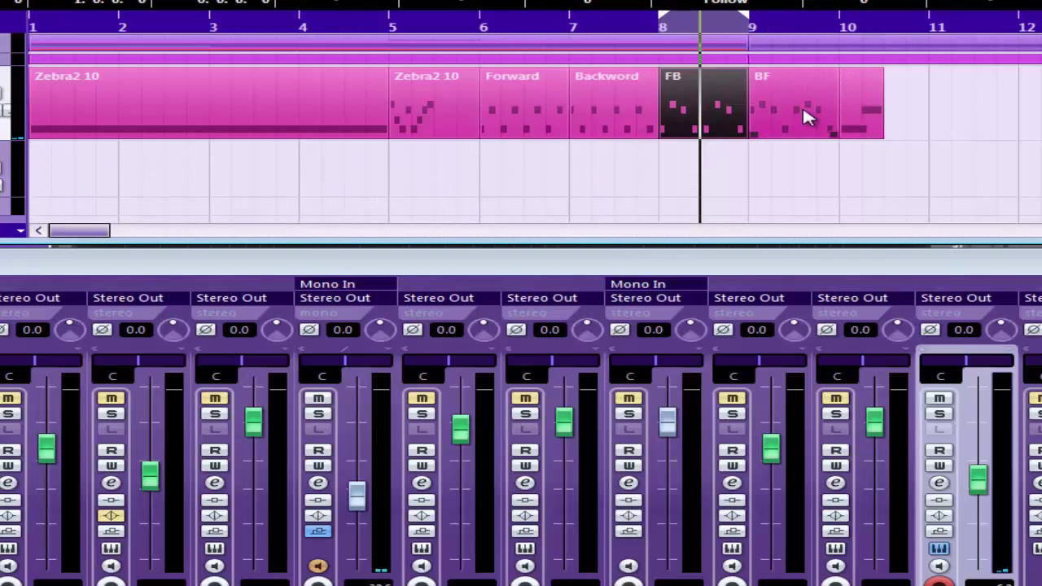
# - Move the loop range onto the BF part, from bar 9 to bar 10, and review its notes in the key editor
pyautogui.click(802, 106)
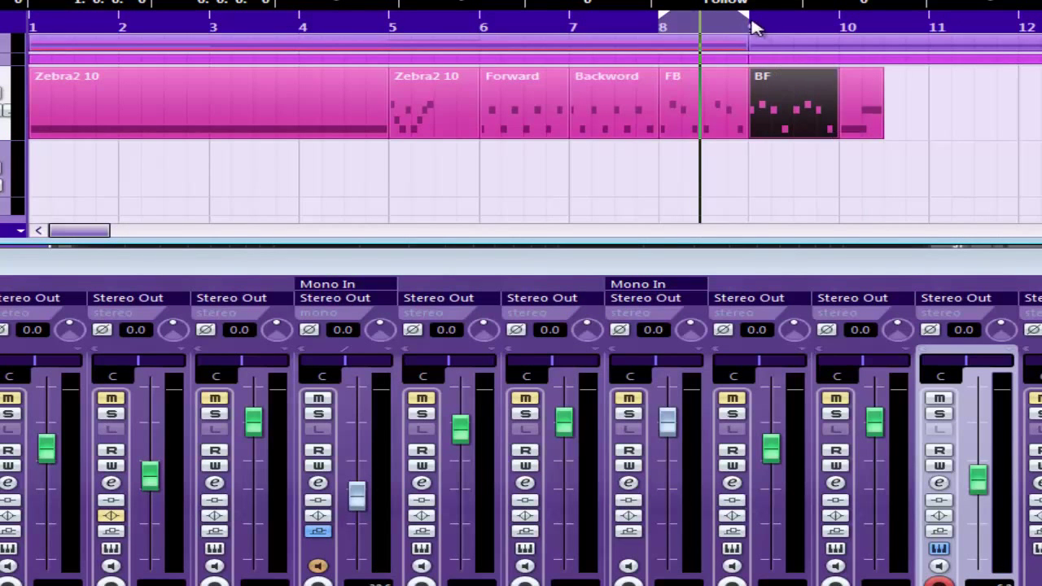
pyautogui.doubleClick(783, 102)
pyautogui.press('Return')
pyautogui.moveTo(744, 24); pyautogui.dragTo(841, 24)
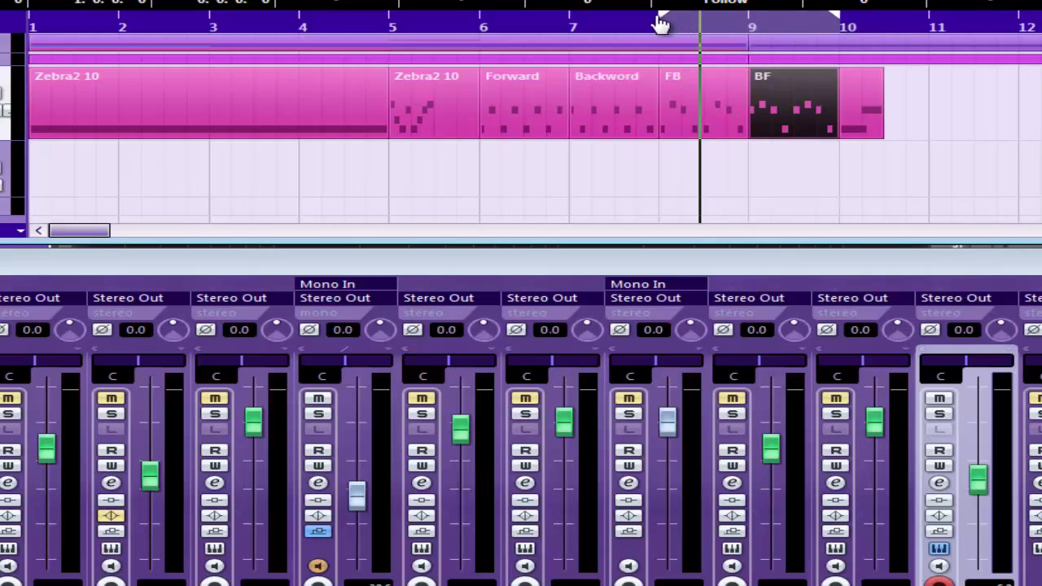
pyautogui.moveTo(661, 18); pyautogui.dragTo(757, 31)
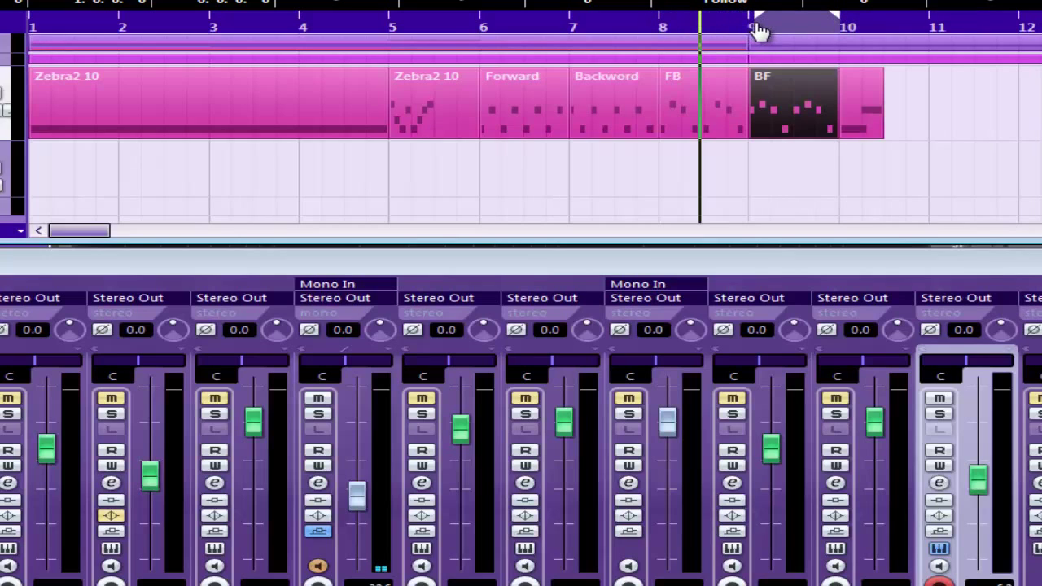
pyautogui.doubleClick(782, 93)
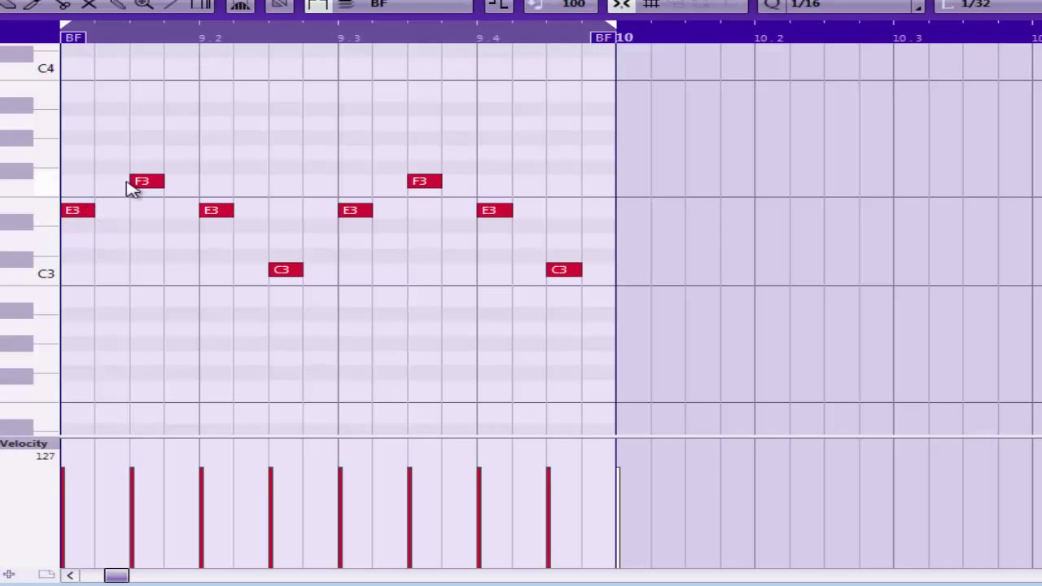
pyautogui.press('space')
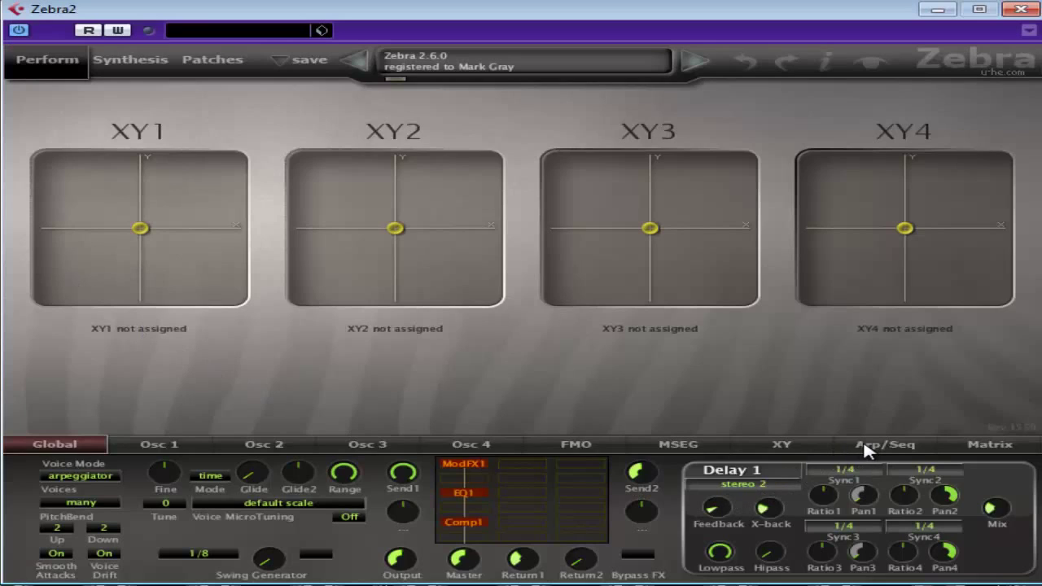
# - Set the Zebra2 arpeggiator's loop mode to "BF >-<"
pyautogui.click(855, 448)
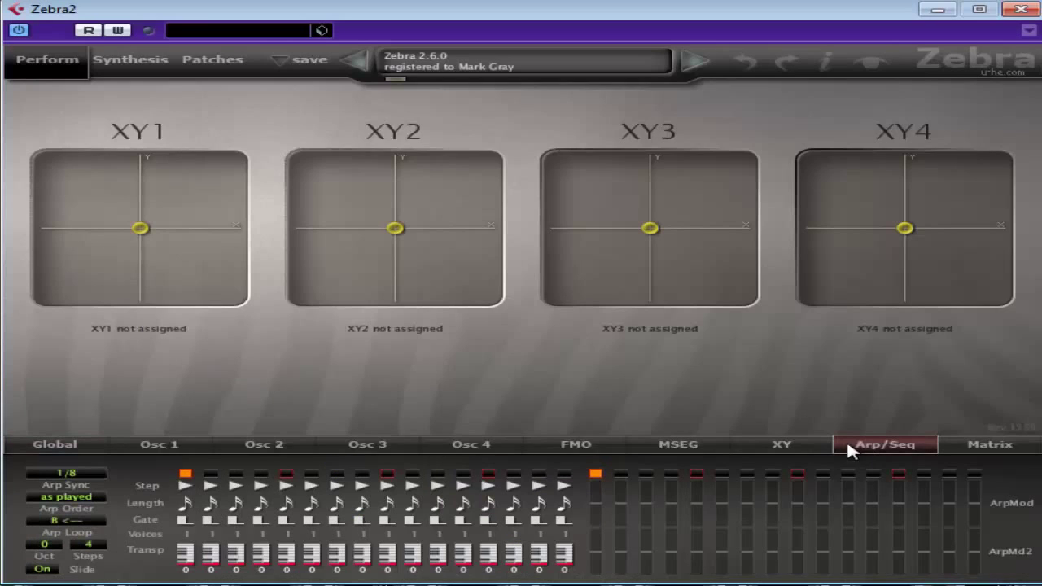
pyautogui.click(81, 518)
pyautogui.press('Down')
pyautogui.press('Down')
pyautogui.press('Return')
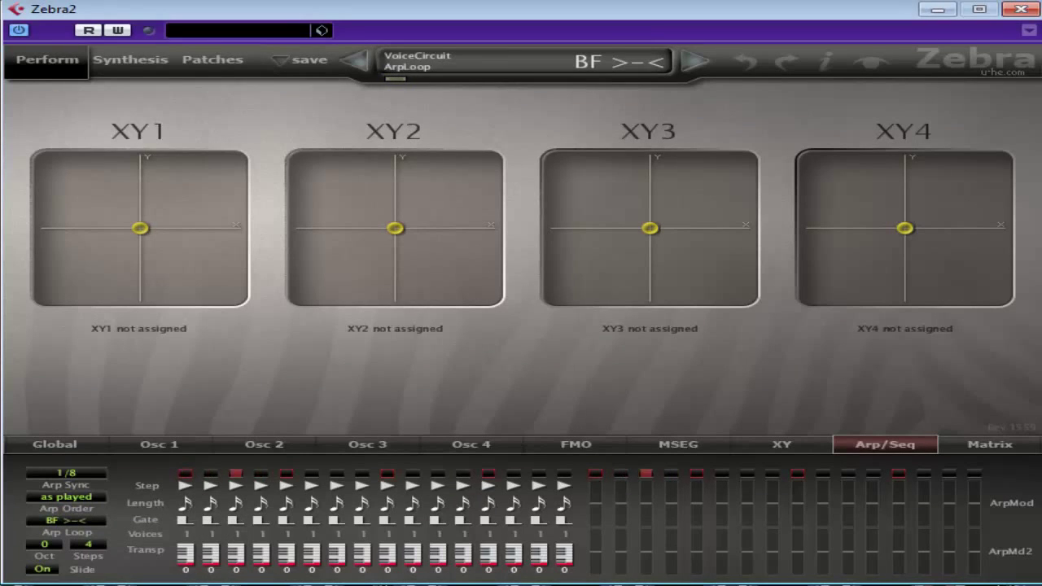
# - Follow the BF part's notes in the key editor during playback, and close the editor
pyautogui.click(937, 10)
pyautogui.doubleClick(803, 116)
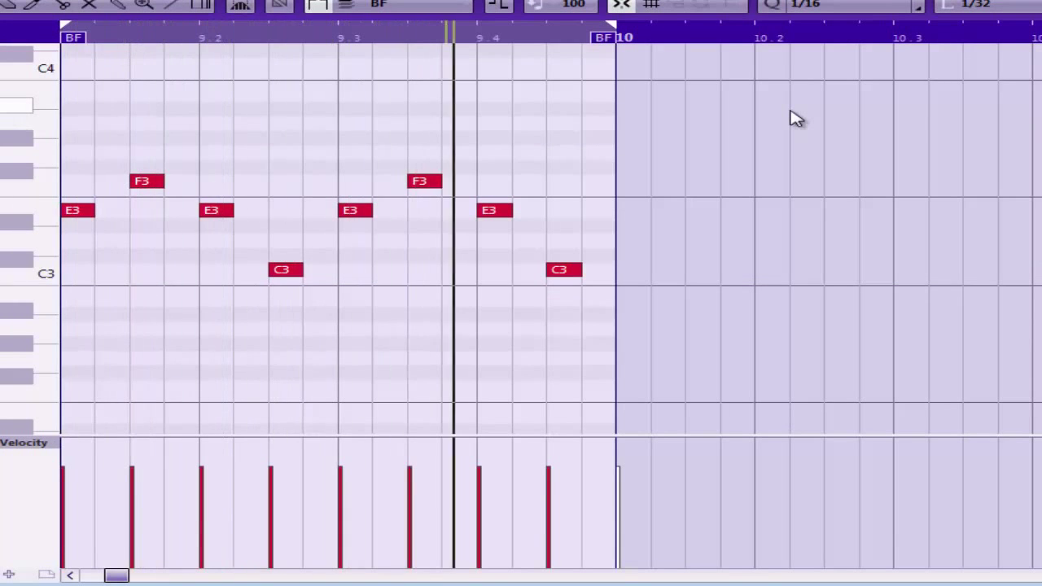
pyautogui.press('Return')
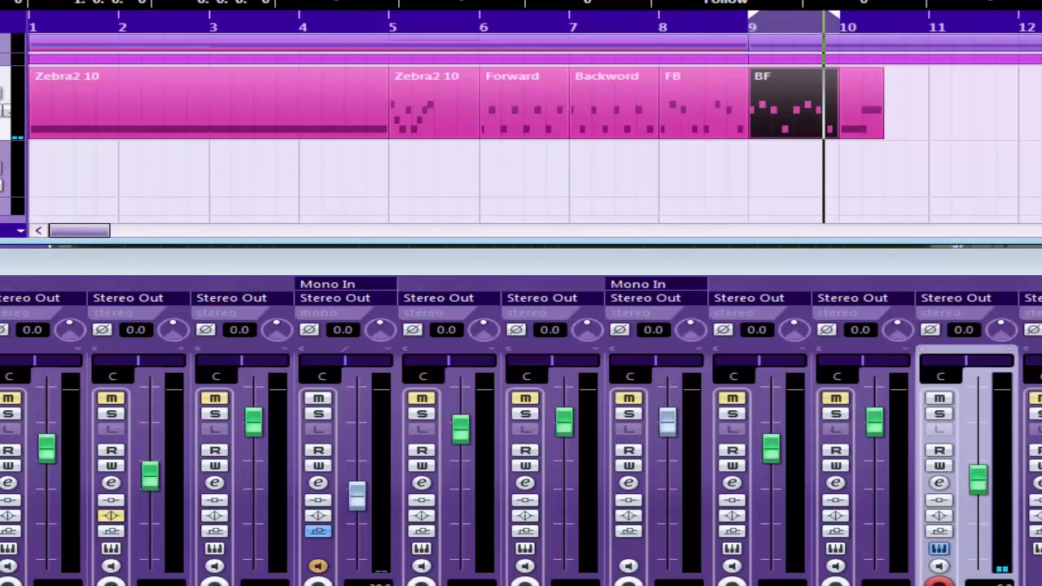
# - Set the loop range to the SLide part after bar 10
pyautogui.click(861, 118)
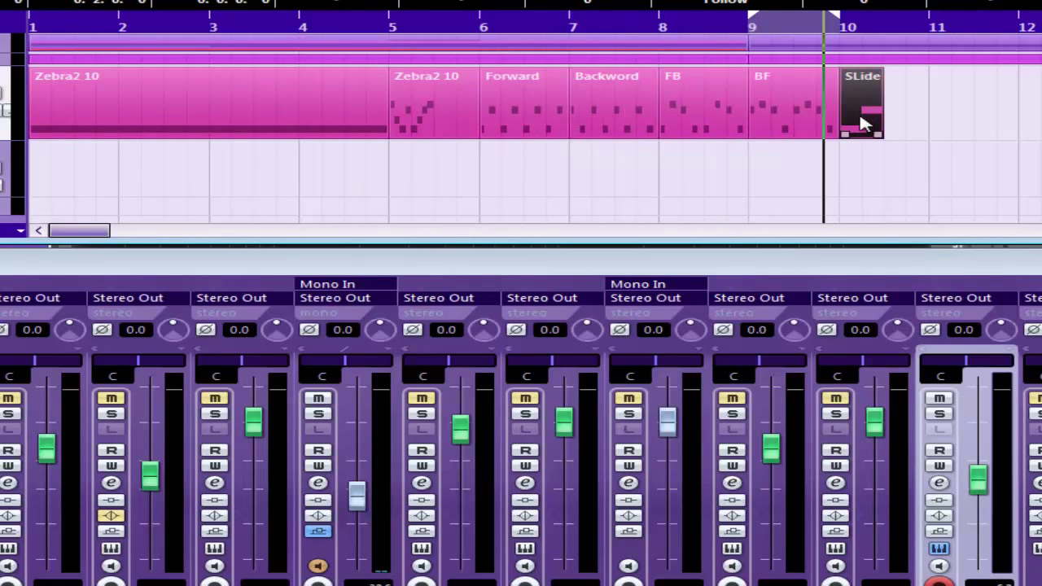
pyautogui.press('p')
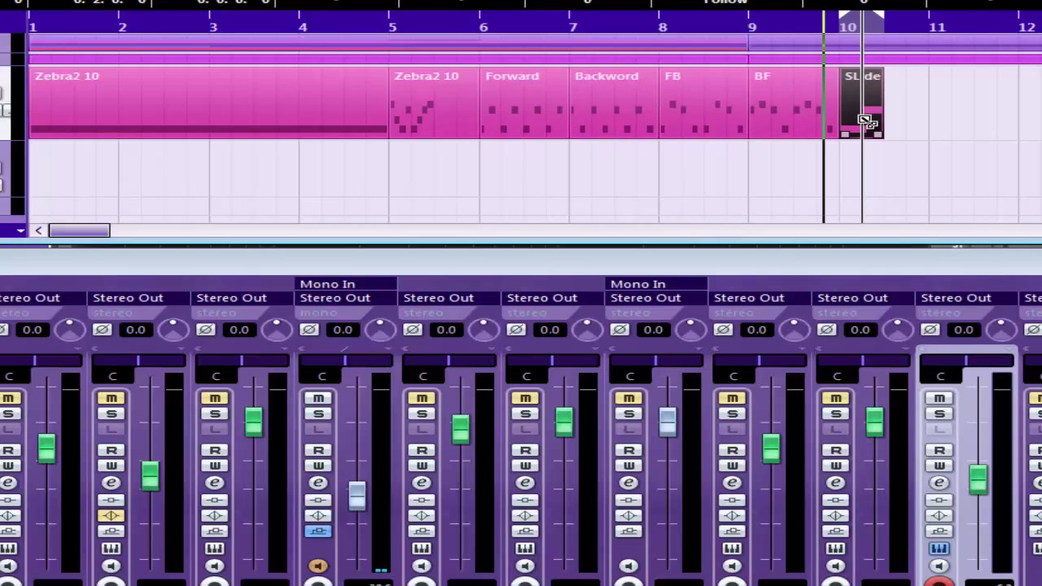
pyautogui.click(864, 120)
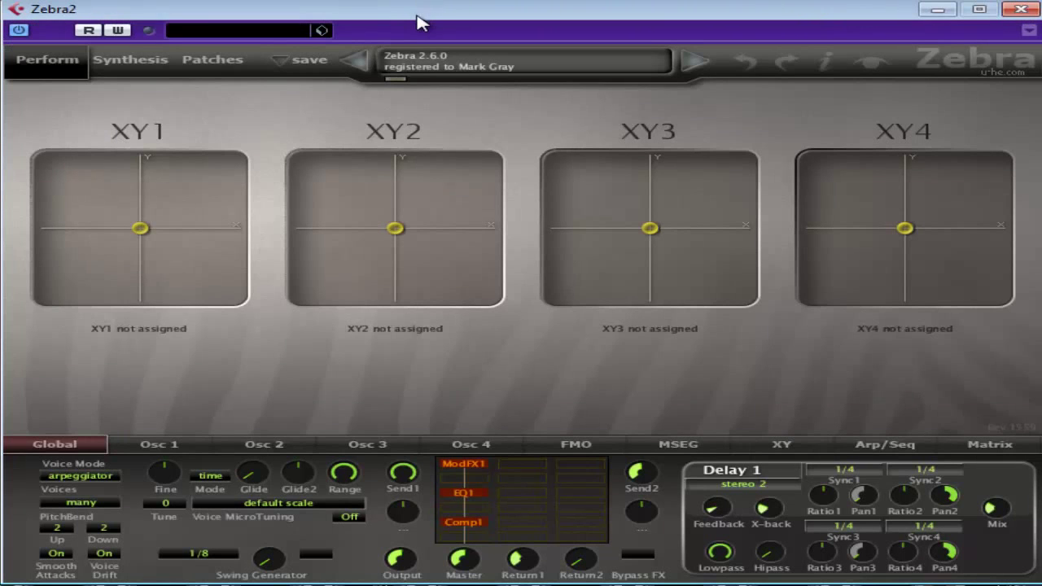
# - Set the Zebra2 arpeggiator's octave range first to 1 and finally to 2
pyautogui.click(909, 444)
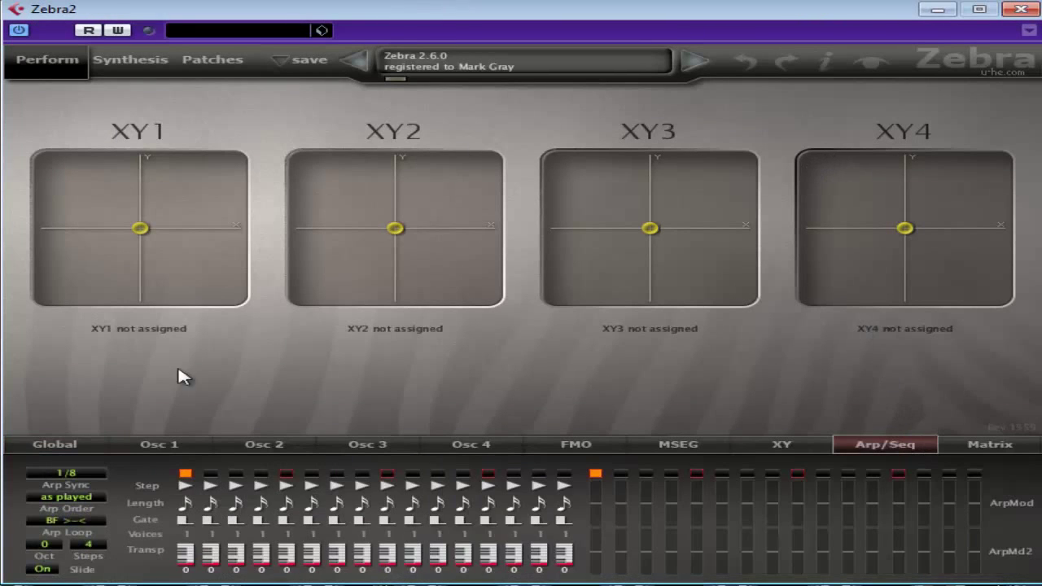
pyautogui.click(47, 545)
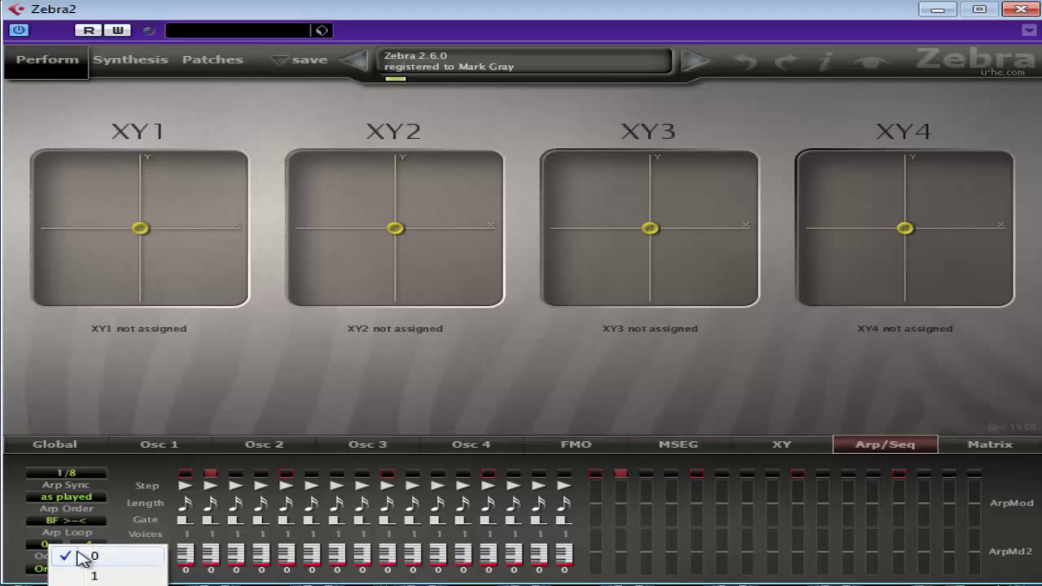
pyautogui.click(94, 576)
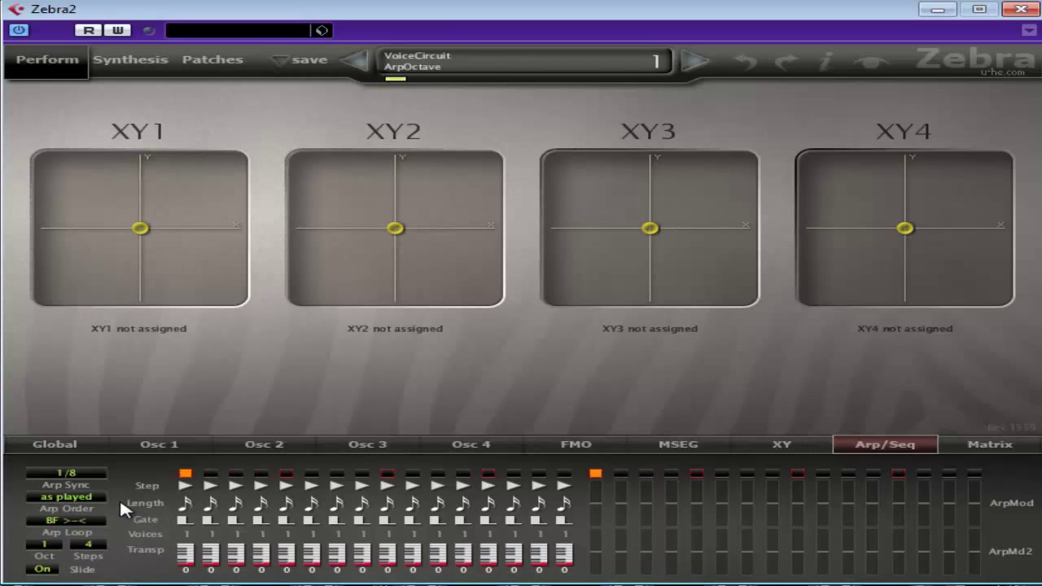
pyautogui.click(47, 546)
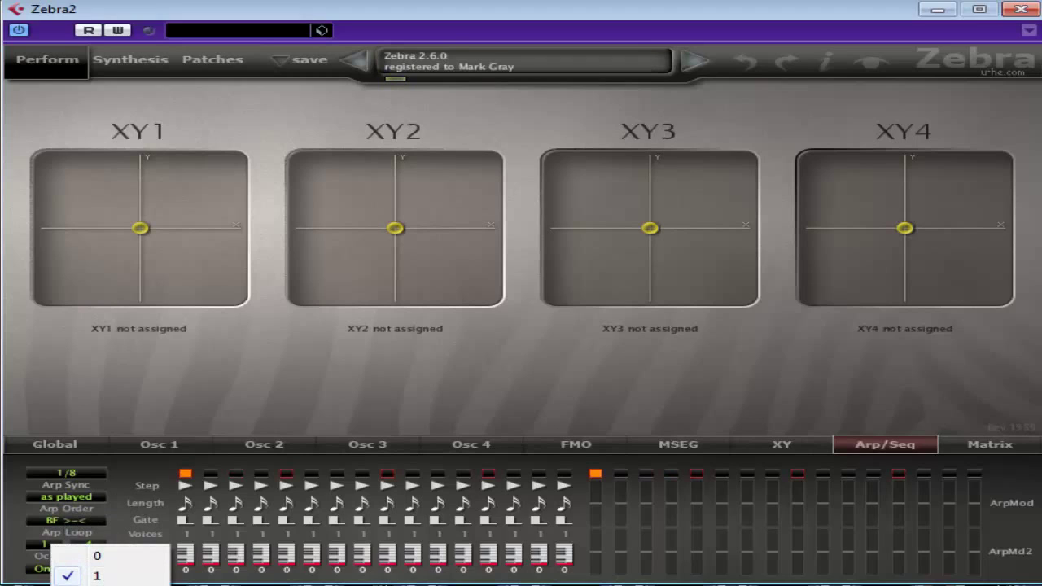
pyautogui.click(96, 585)
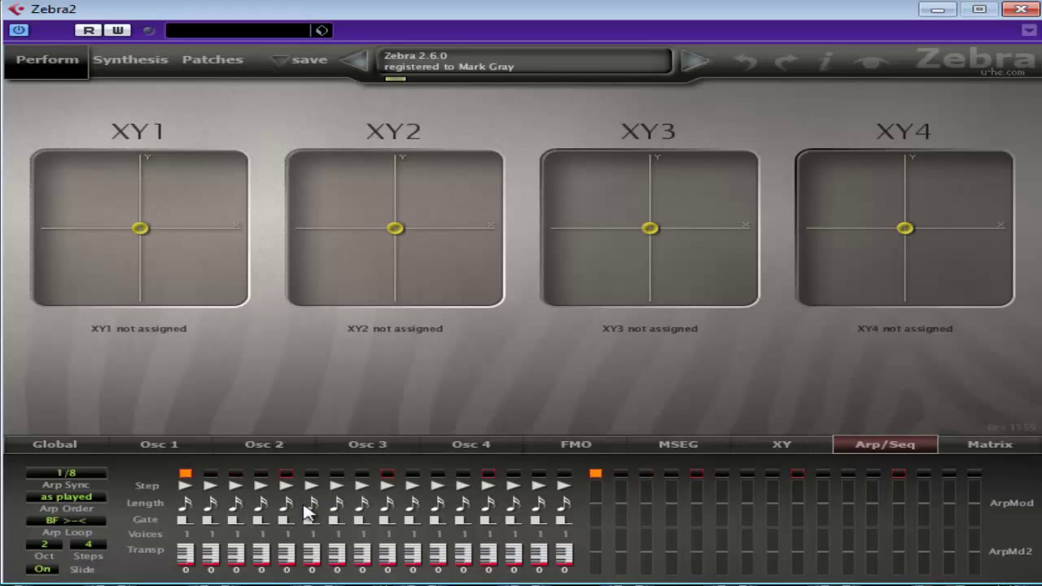
# - Set the Zebra2 arpeggiator's loop length to 16 steps and open the Global settings
pyautogui.click(90, 544)
pyautogui.click(221, 531)
pyautogui.click(89, 440)
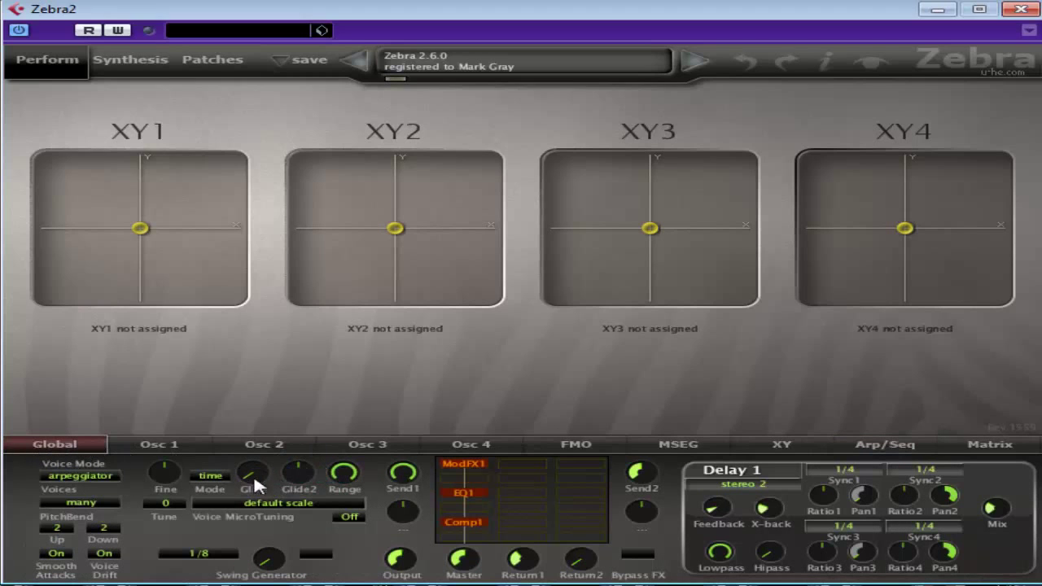
# - Open the "SLide with Gate" part in the key editor and start playback from the start of its overlapping C3 and E3 notes
pyautogui.click(934, 12)
pyautogui.doubleClick(856, 103)
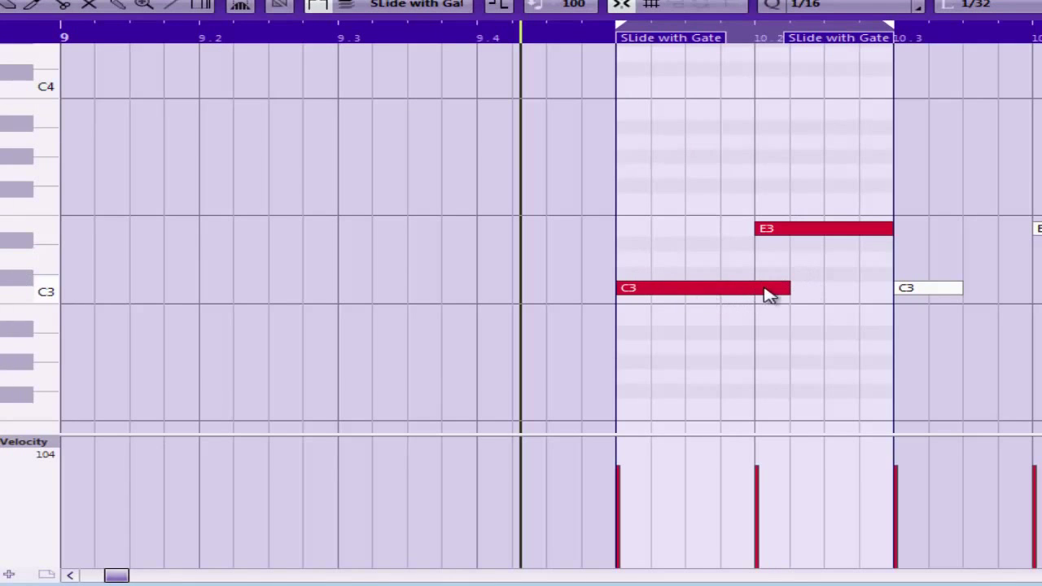
pyautogui.click(612, 34)
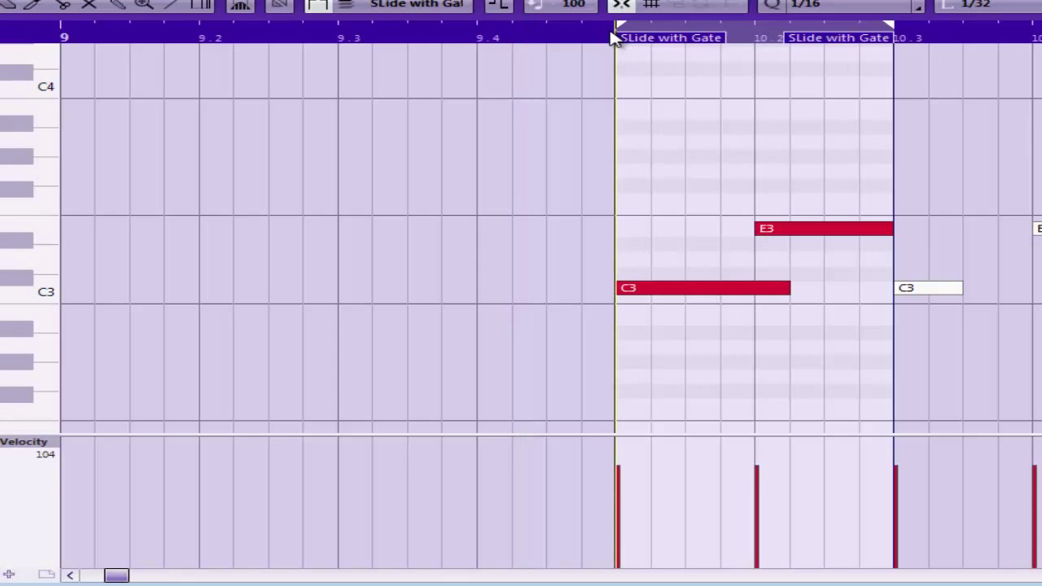
pyautogui.press('space')
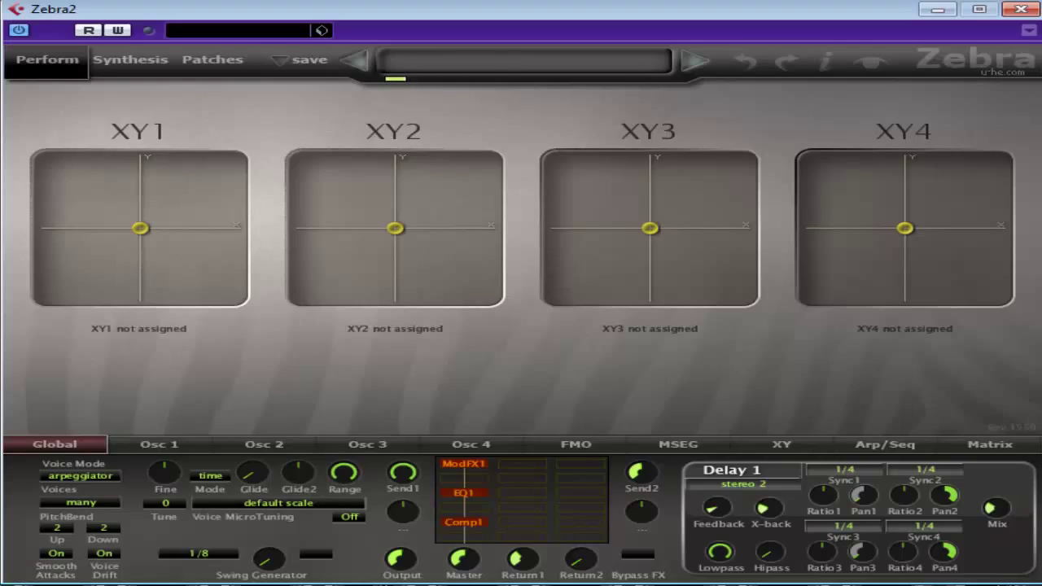
# - Raise Zebra2's global Glide to 100.00 and return to the arpeggiator settings
pyautogui.click(867, 443)
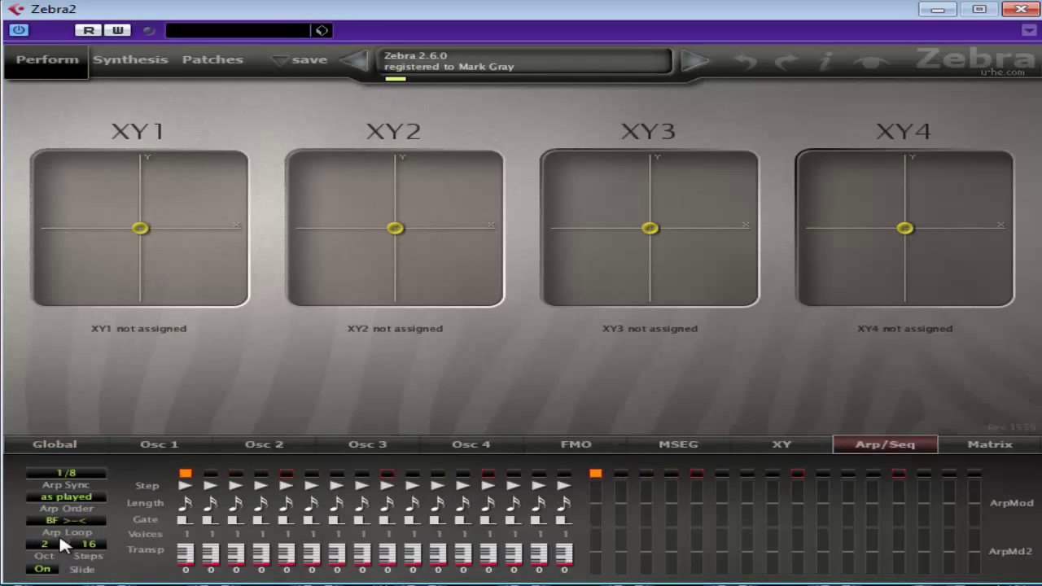
pyautogui.click(57, 445)
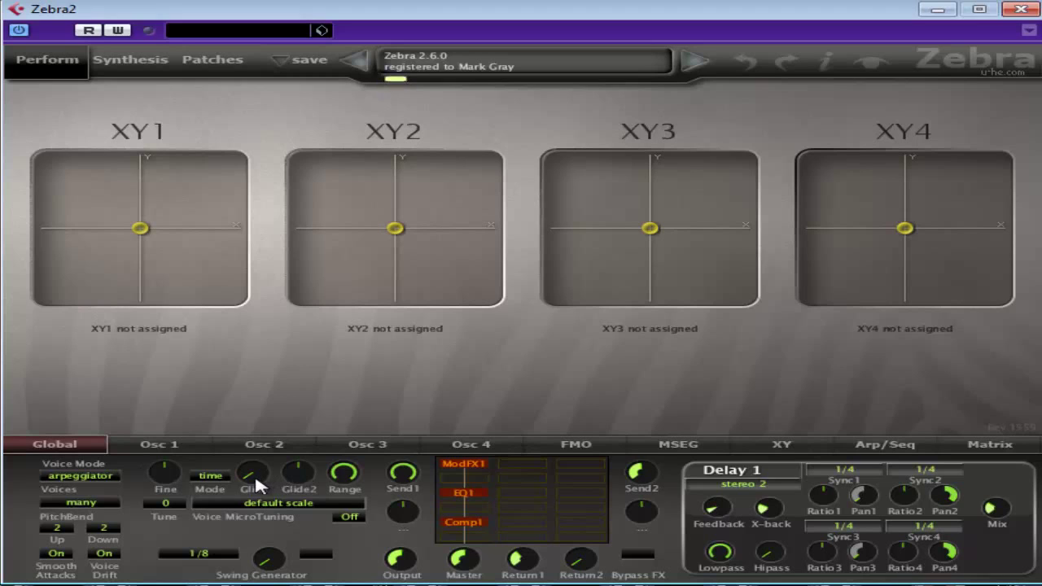
pyautogui.moveTo(255, 479); pyautogui.dragTo(263, 296)
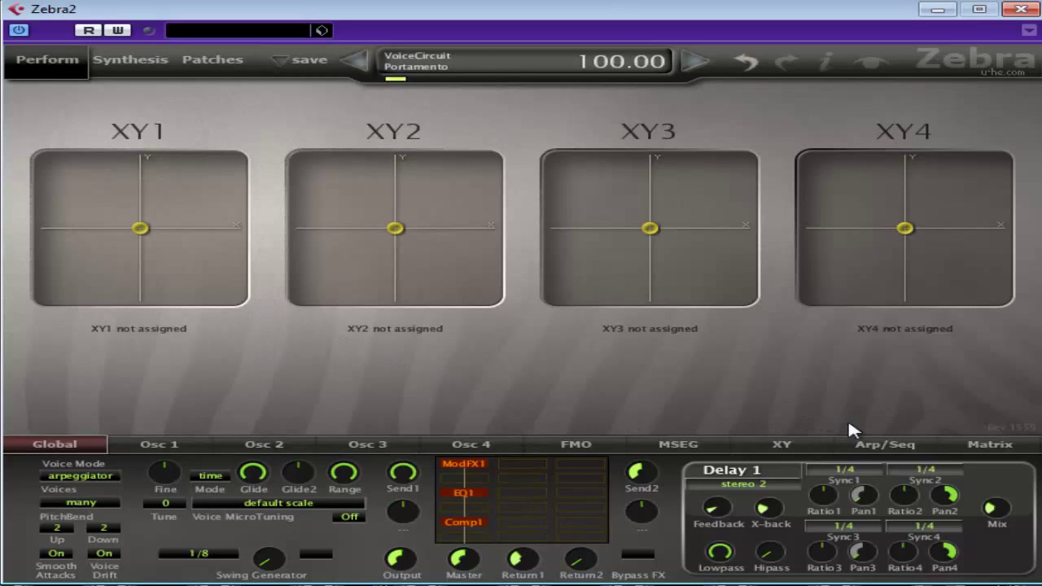
pyautogui.click(890, 450)
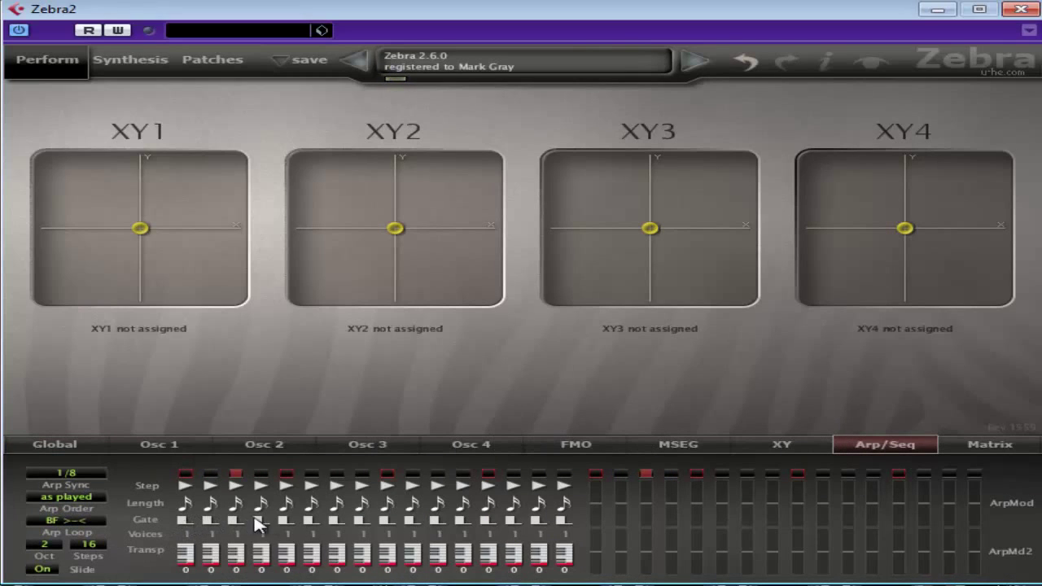
# - Set the gate of arpeggiator steps 1 to 4 to 5
pyautogui.click(189, 529)
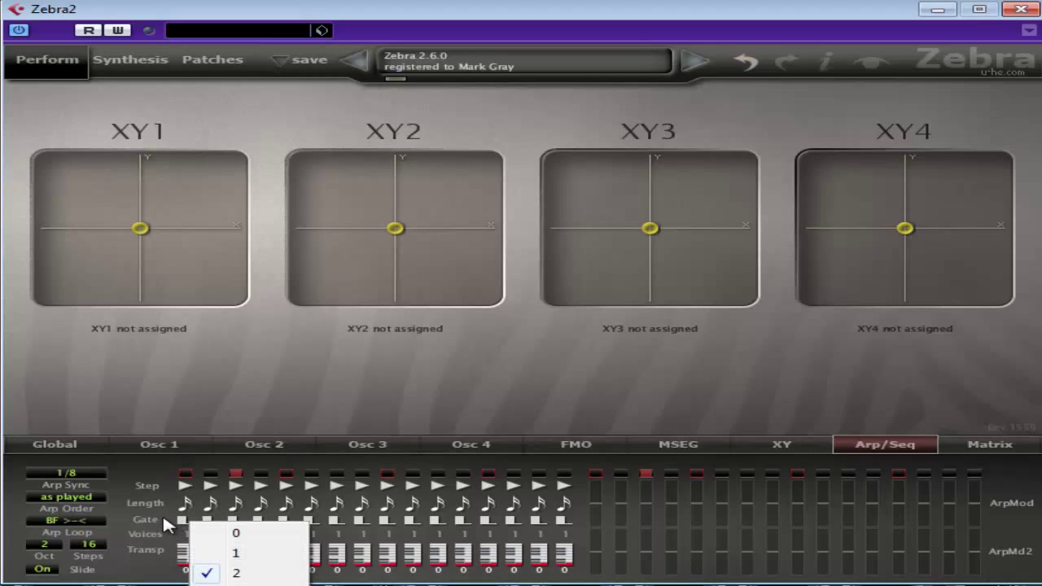
pyautogui.click(164, 514)
pyautogui.click(186, 531)
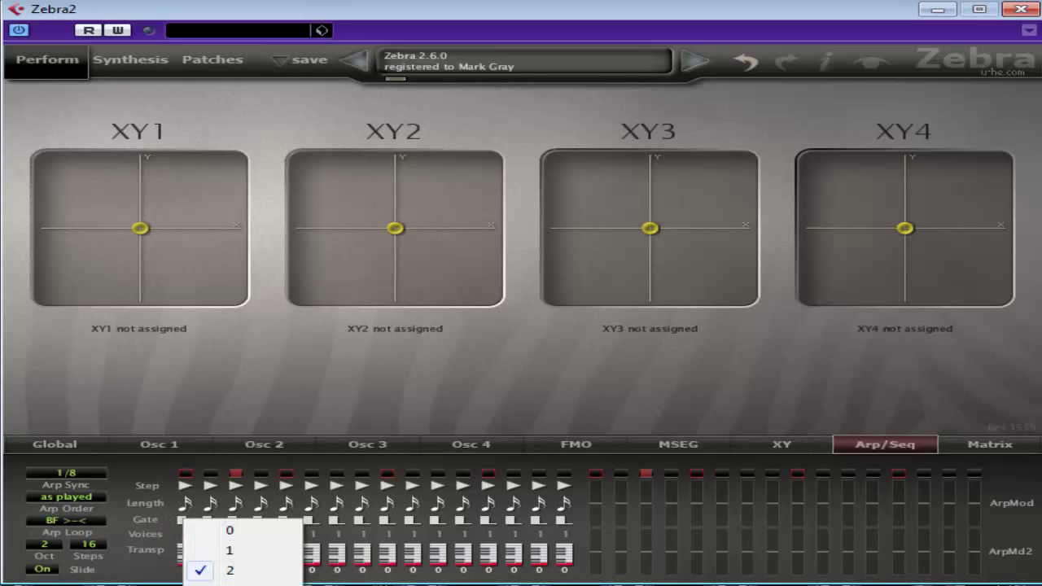
pyautogui.click(216, 551)
pyautogui.click(214, 531)
pyautogui.click(259, 532)
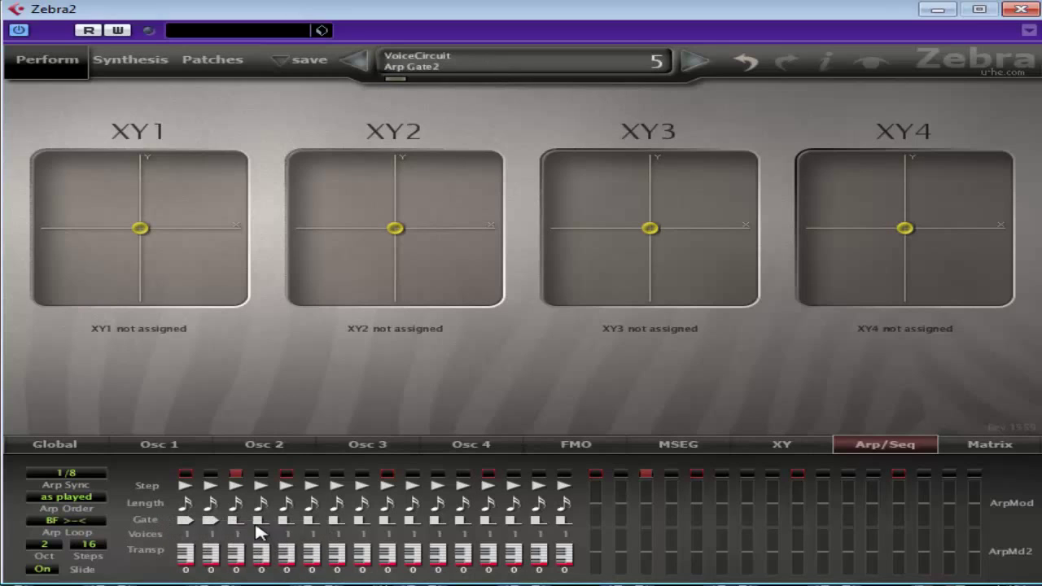
pyautogui.click(259, 532)
pyautogui.click(252, 529)
pyautogui.click(259, 531)
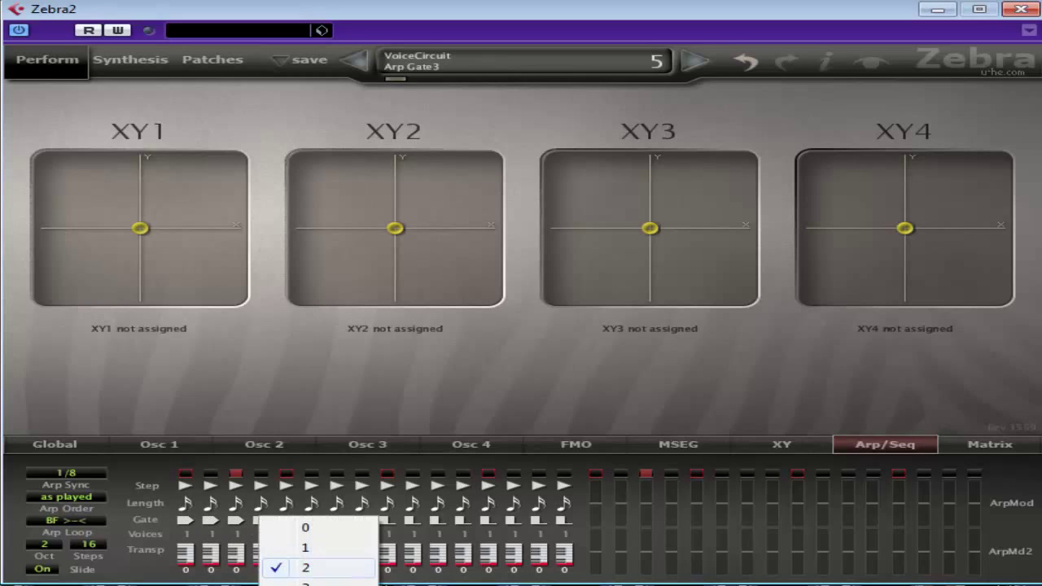
pyautogui.click(306, 567)
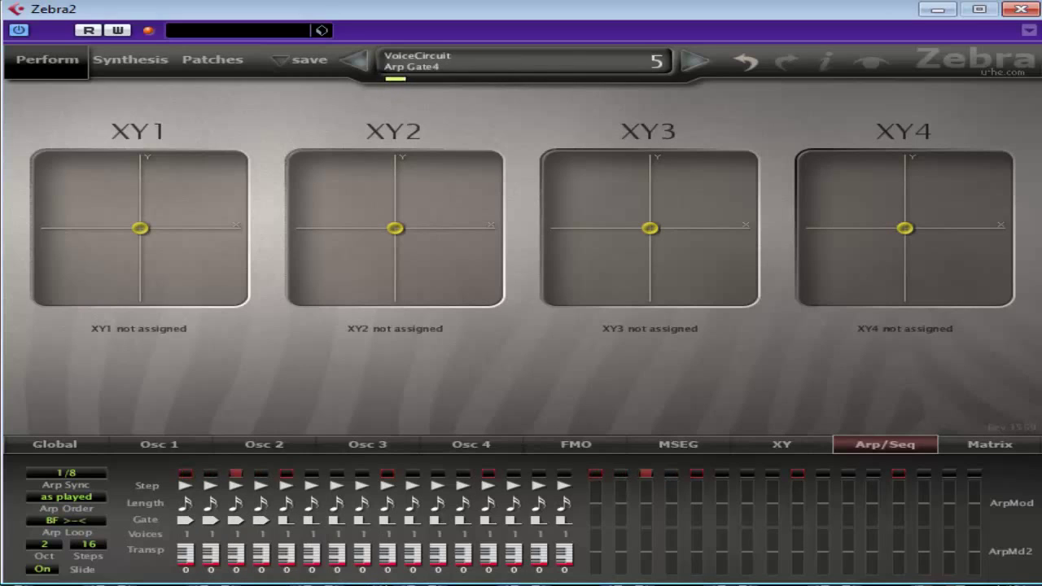
# - Lower the global Glide from its maximum, readjust it to a small amount, and return to the arpeggiator settings
pyautogui.click(65, 447)
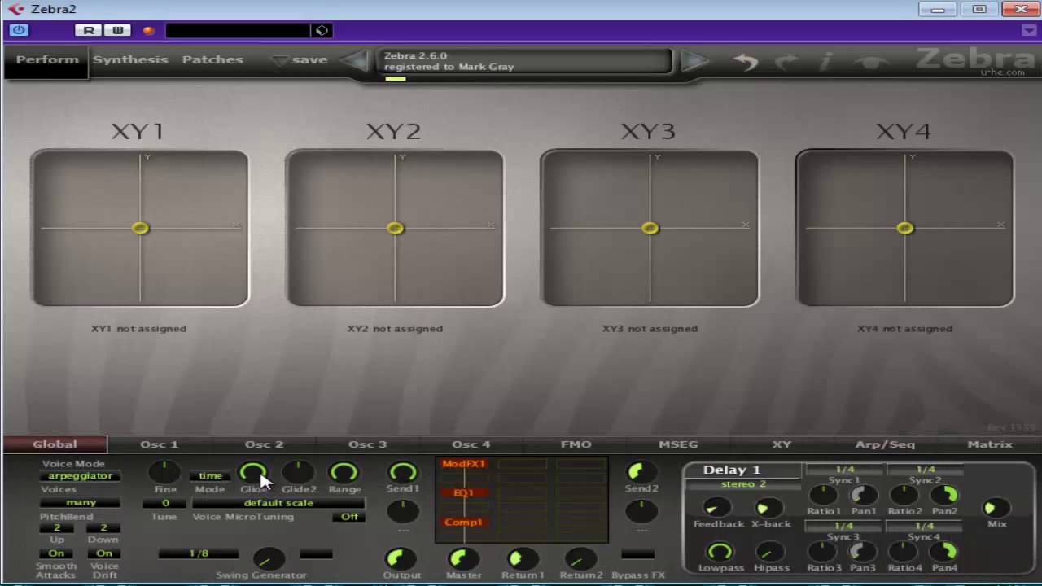
pyautogui.moveTo(253, 472); pyautogui.dragTo(253, 521)
pyautogui.moveTo(257, 487); pyautogui.dragTo(274, 448)
pyautogui.click(896, 453)
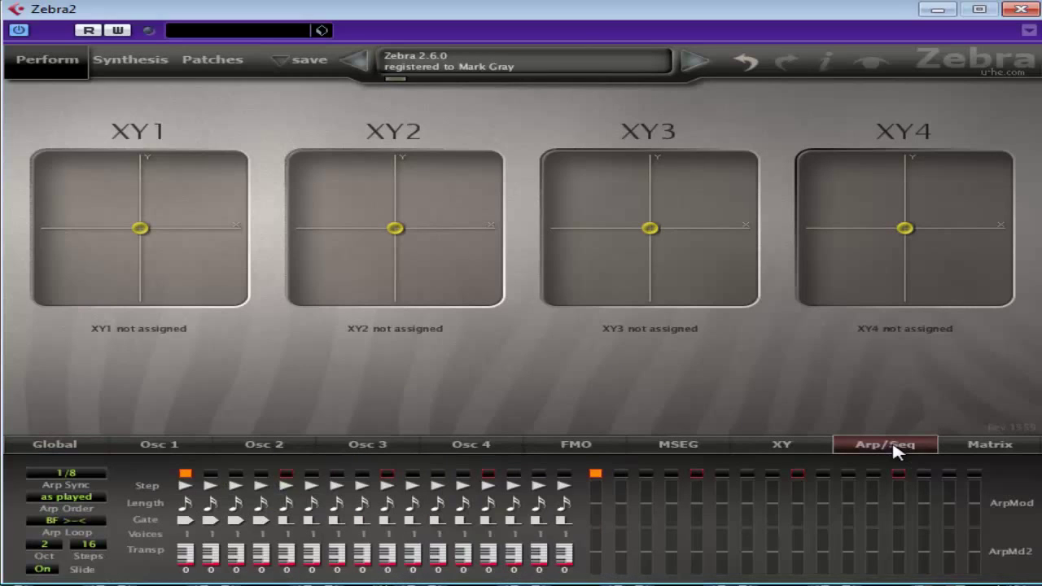
# - Try the "same" step control on the first arpeggiator step, and restore it to "next"
pyautogui.click(188, 493)
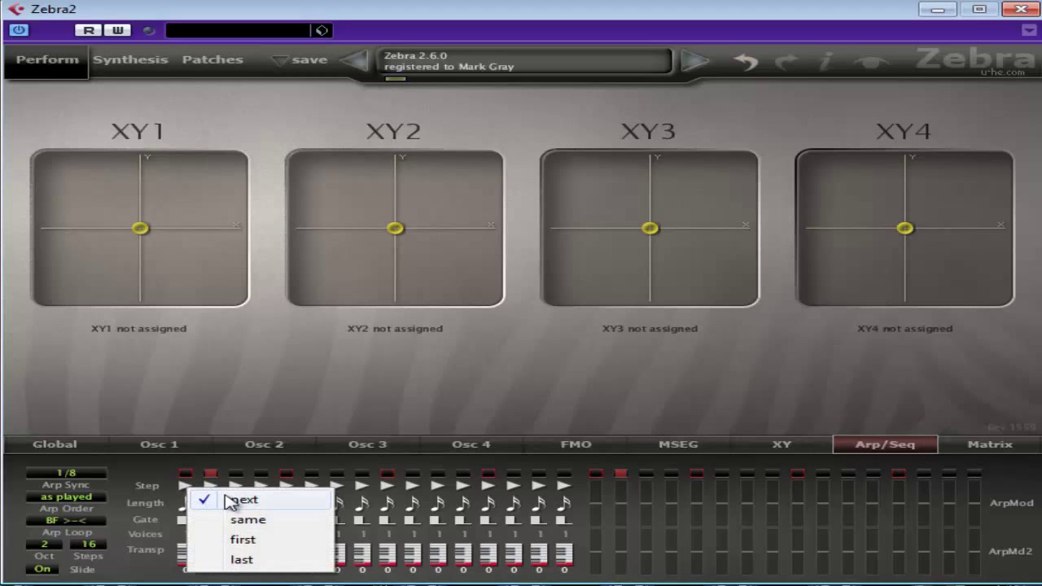
pyautogui.click(183, 487)
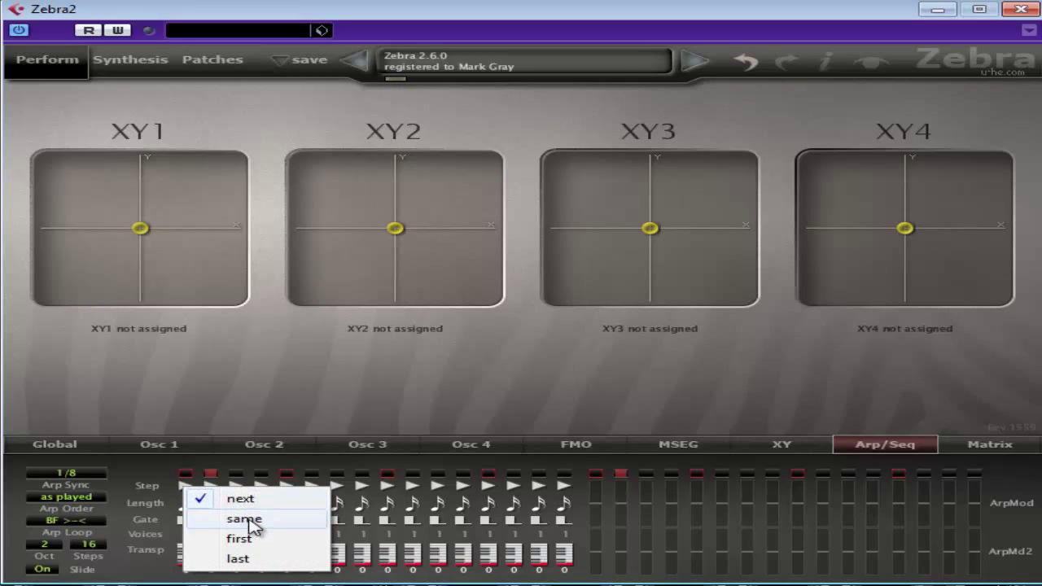
pyautogui.click(252, 528)
pyautogui.click(188, 492)
pyautogui.click(220, 499)
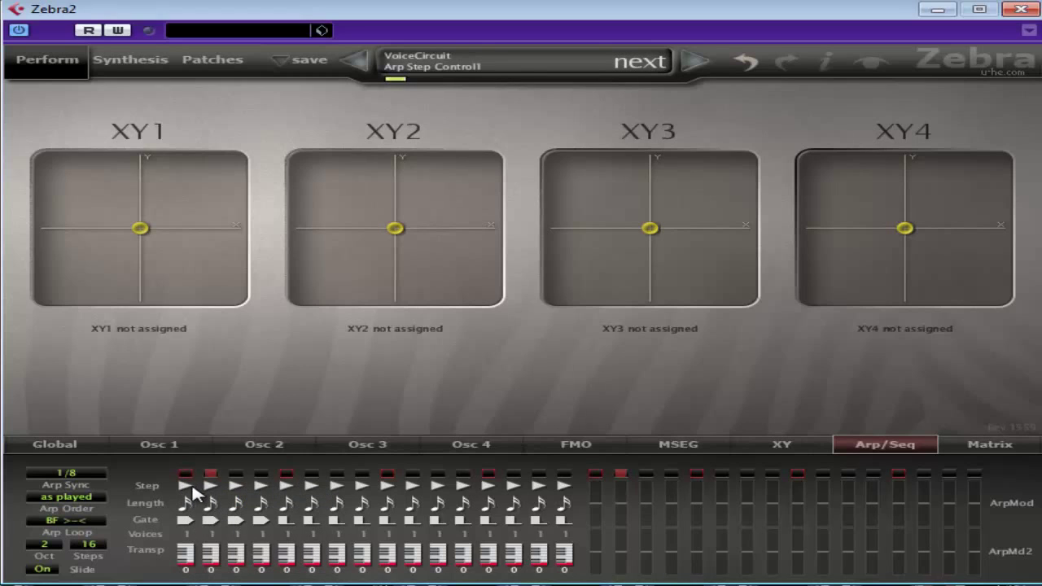
# - Set the arpeggiator's octave range to 0 and loop length to 4 steps, with Slide switched off
pyautogui.click(44, 544)
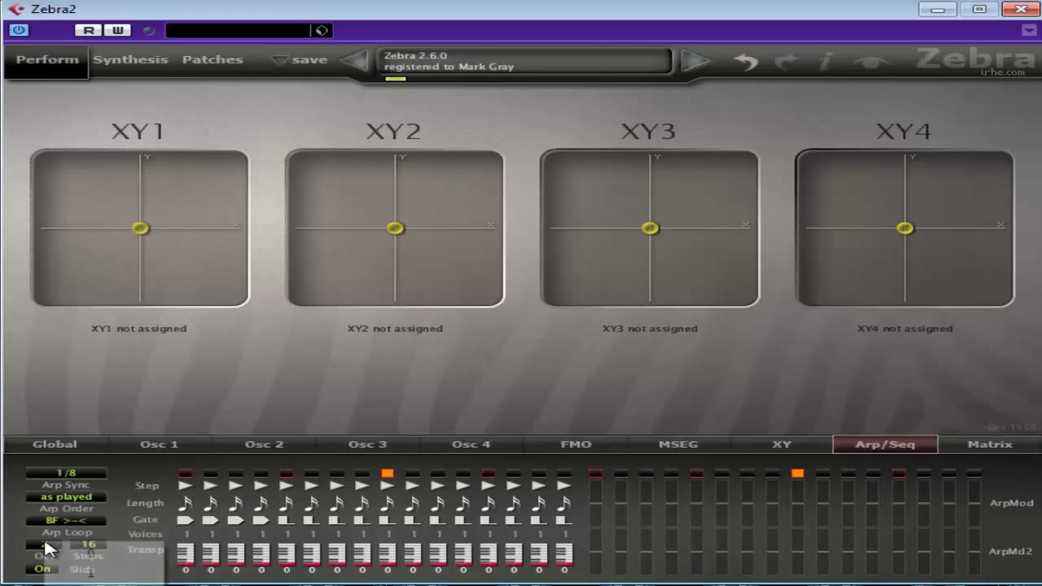
pyautogui.click(145, 538)
pyautogui.click(88, 543)
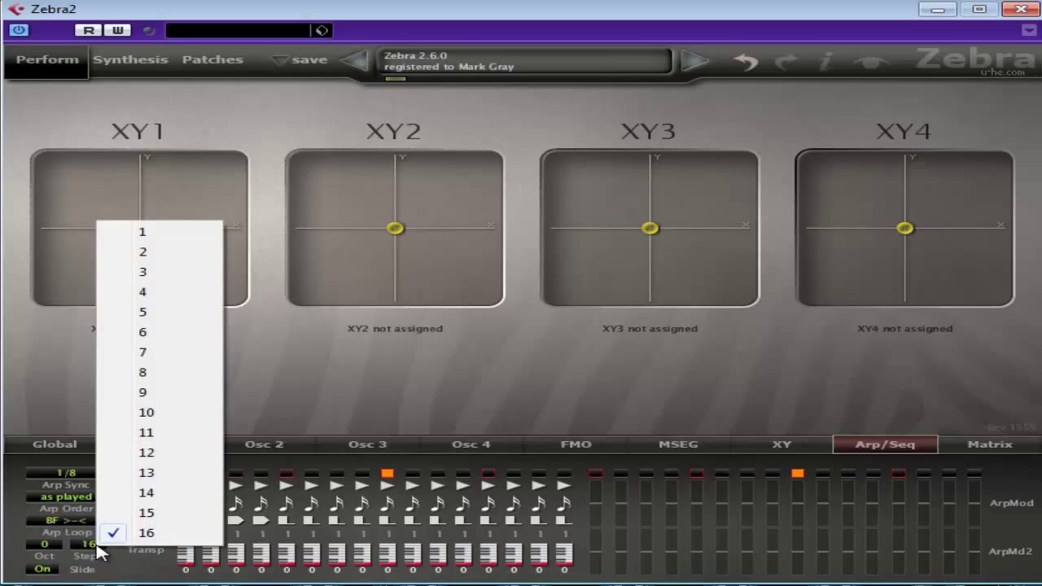
pyautogui.click(161, 303)
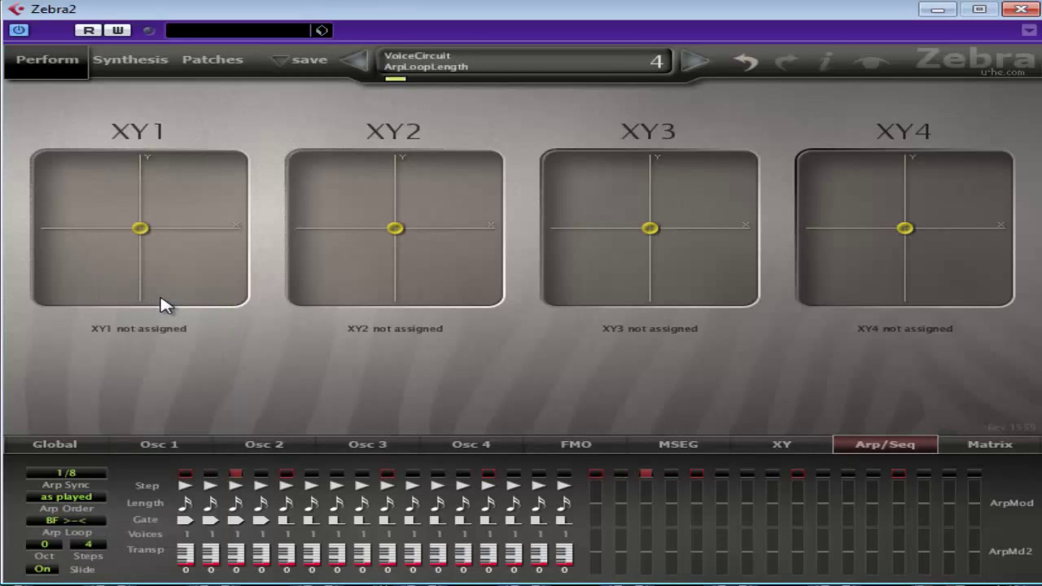
pyautogui.click(43, 569)
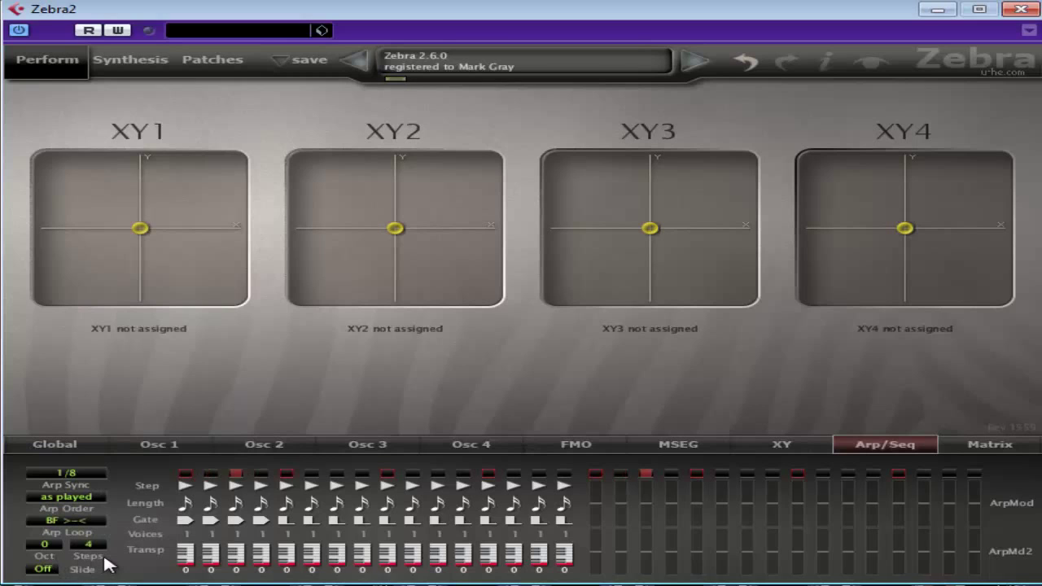
# - Turn the global Glide all the way down and return to the arpeggiator settings
pyautogui.click(56, 446)
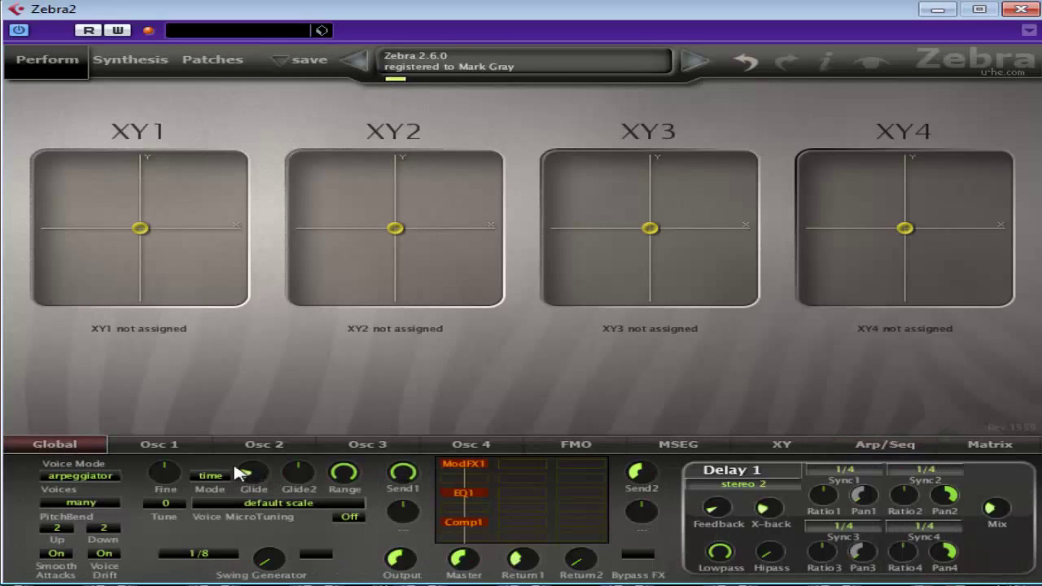
pyautogui.moveTo(256, 495); pyautogui.dragTo(281, 546)
pyautogui.click(862, 446)
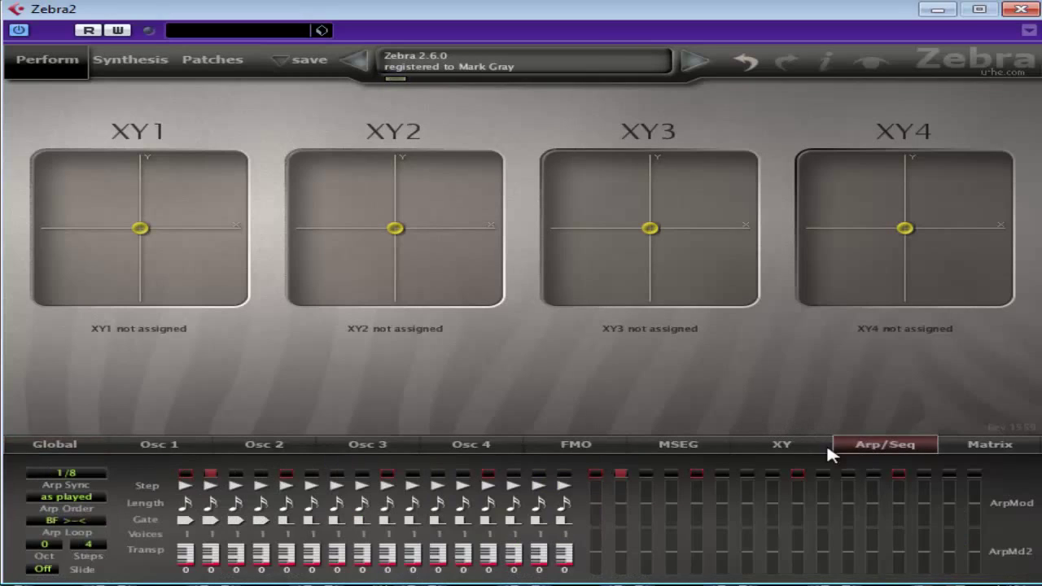
# - Reset the gate of arpeggiator steps 1 to 4 to 2
pyautogui.click(193, 514)
pyautogui.click(241, 570)
pyautogui.click(235, 526)
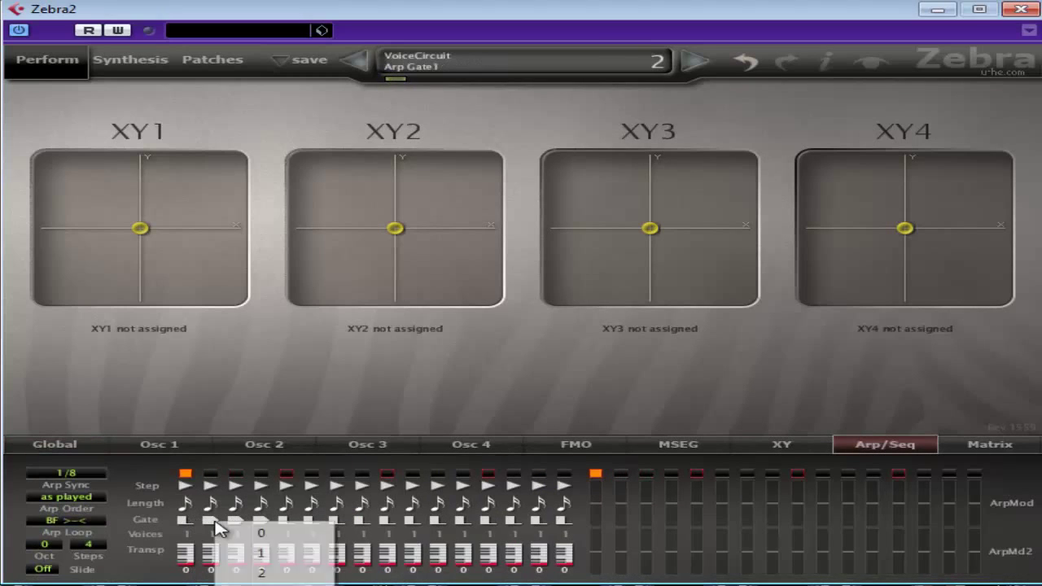
pyautogui.click(273, 570)
pyautogui.click(235, 522)
pyautogui.click(309, 572)
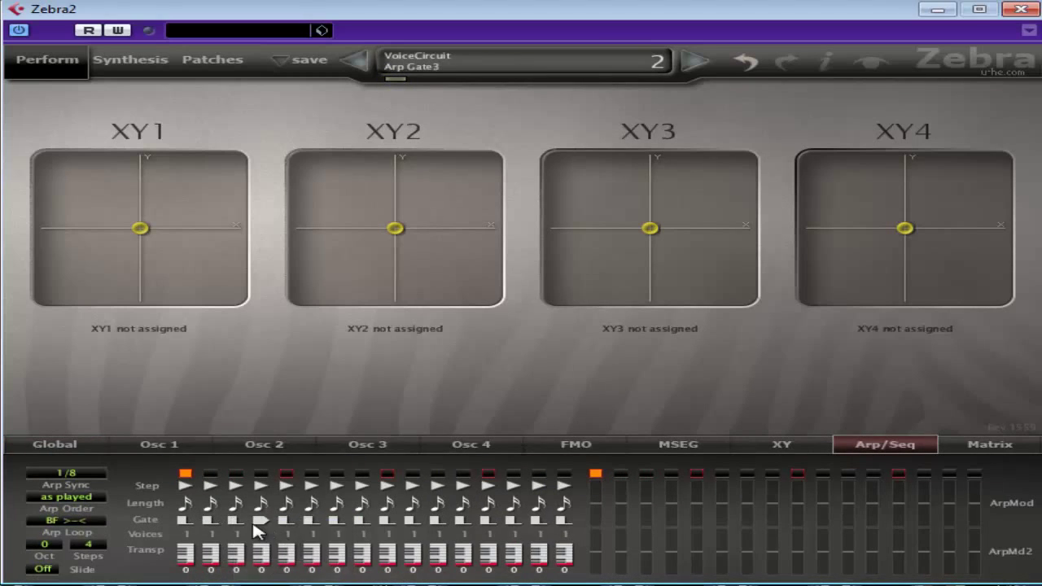
pyautogui.click(258, 522)
pyautogui.click(330, 570)
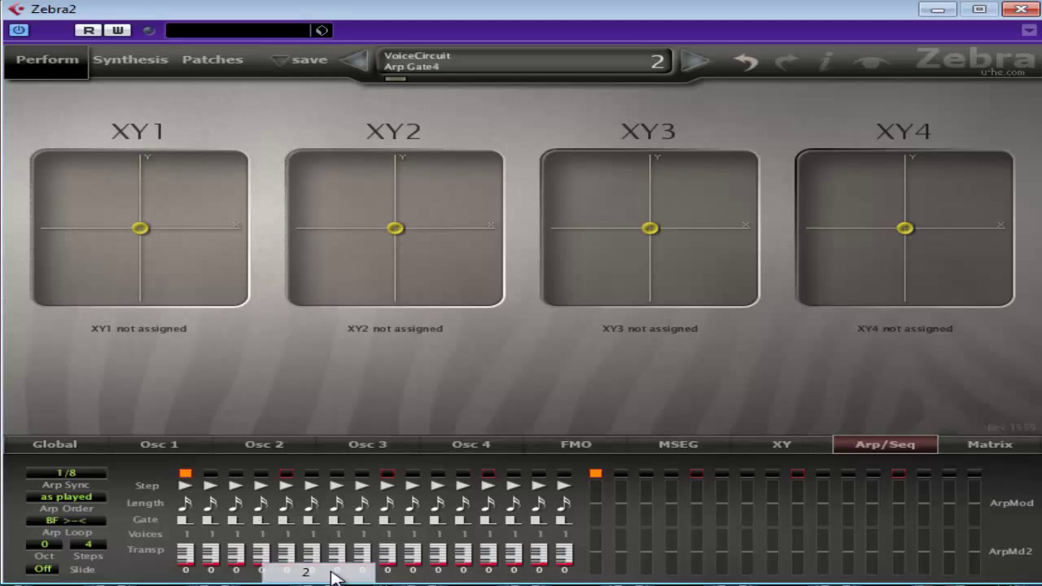
# - Try the "same" and "first" step controls on the third arpeggiator step, and finally set it to "last"
pyautogui.click(189, 493)
pyautogui.click(207, 494)
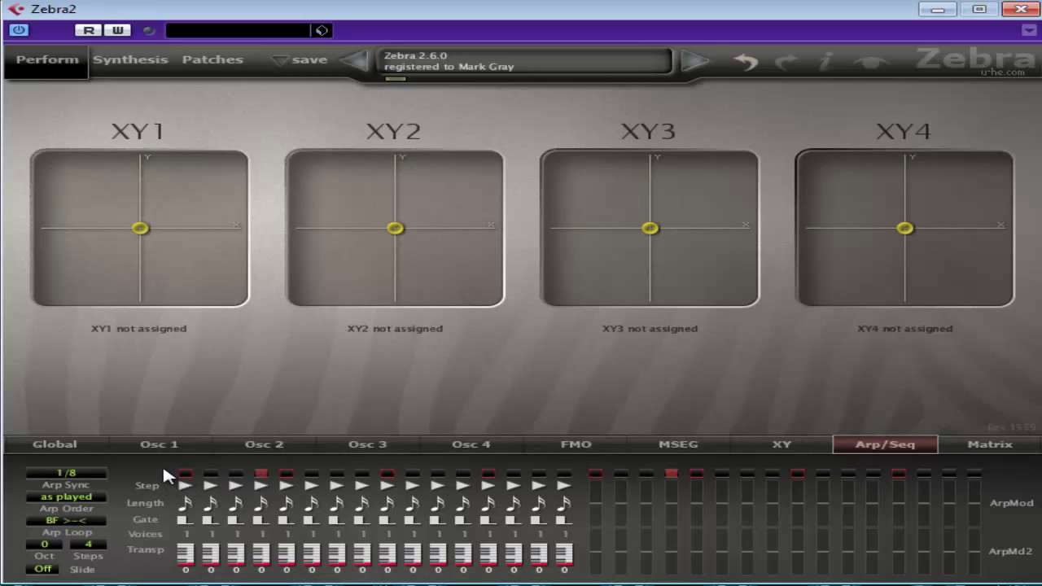
pyautogui.click(244, 489)
pyautogui.click(275, 518)
pyautogui.click(235, 485)
pyautogui.click(297, 540)
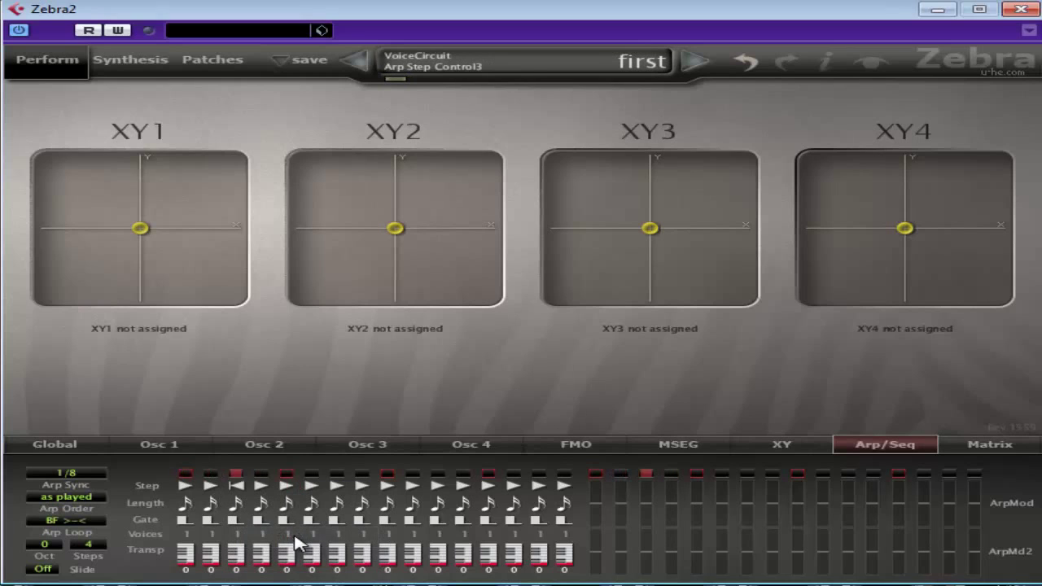
pyautogui.click(236, 486)
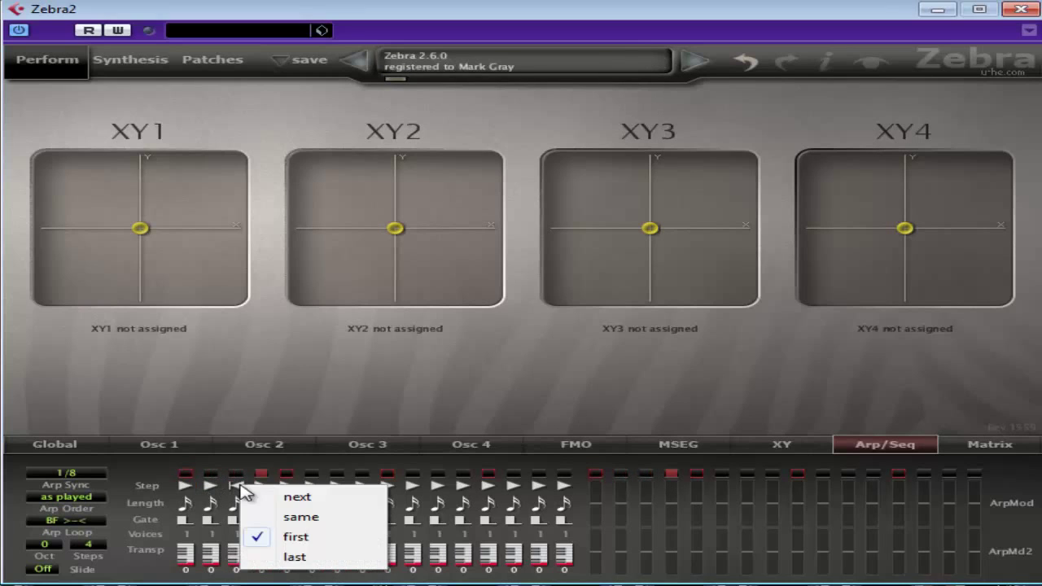
pyautogui.click(296, 557)
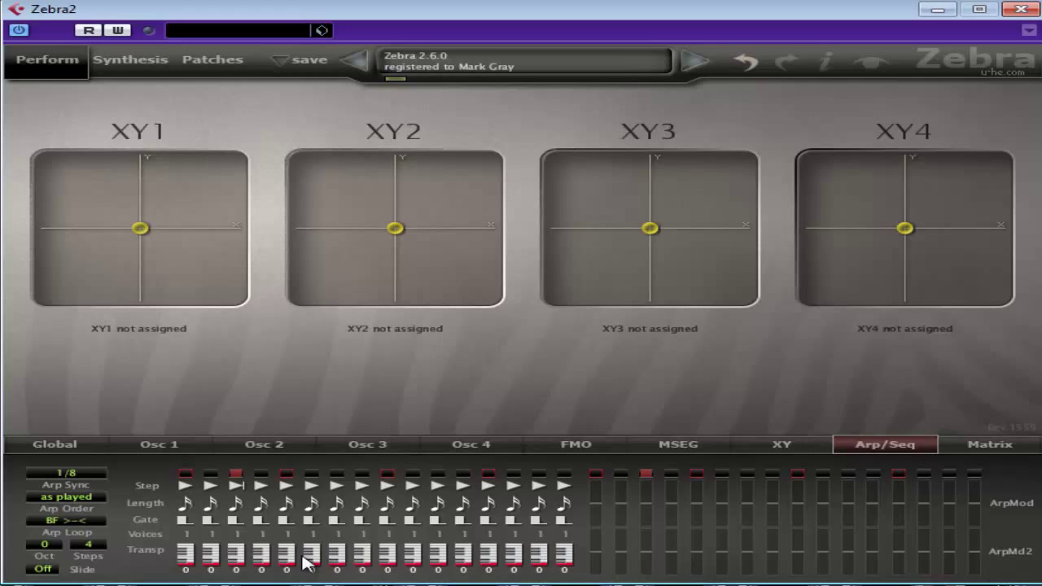
# - Set the arpeggiator's loop mode to "F -->"
pyautogui.click(69, 521)
pyautogui.click(109, 531)
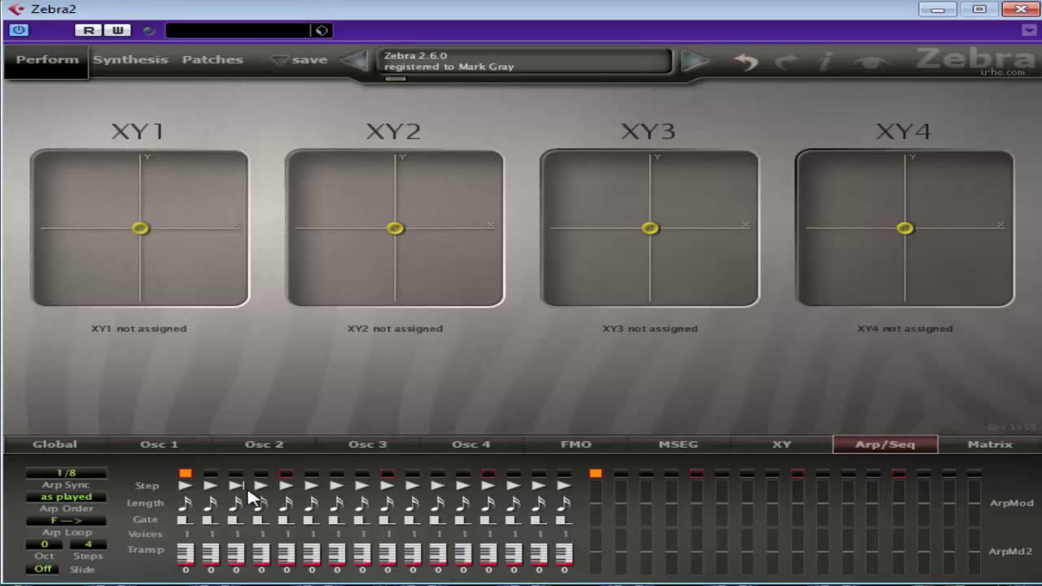
# - Set the note length of arpeggiator steps 1 to 4 to 2
pyautogui.click(189, 512)
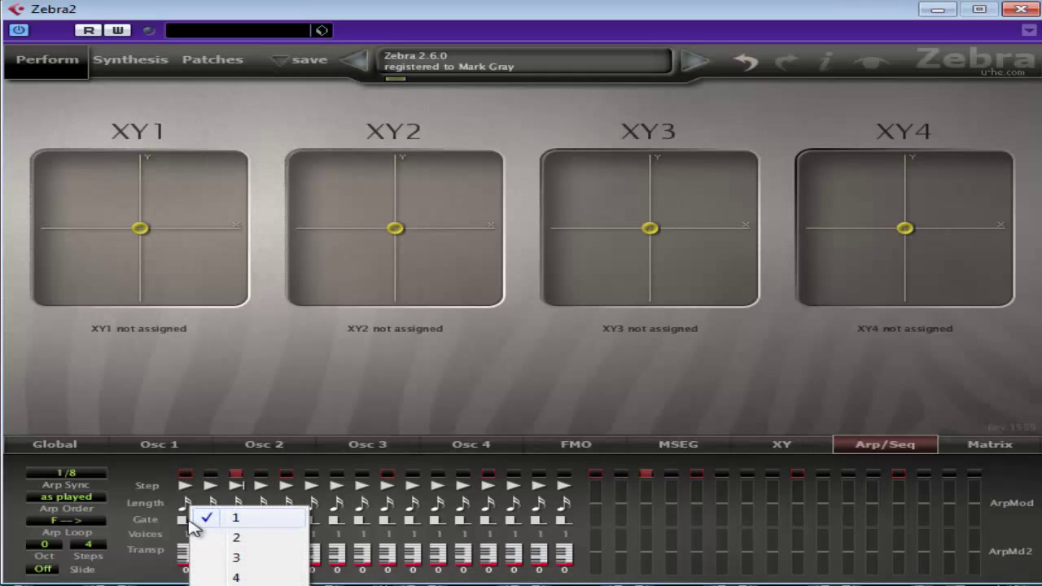
pyautogui.click(141, 504)
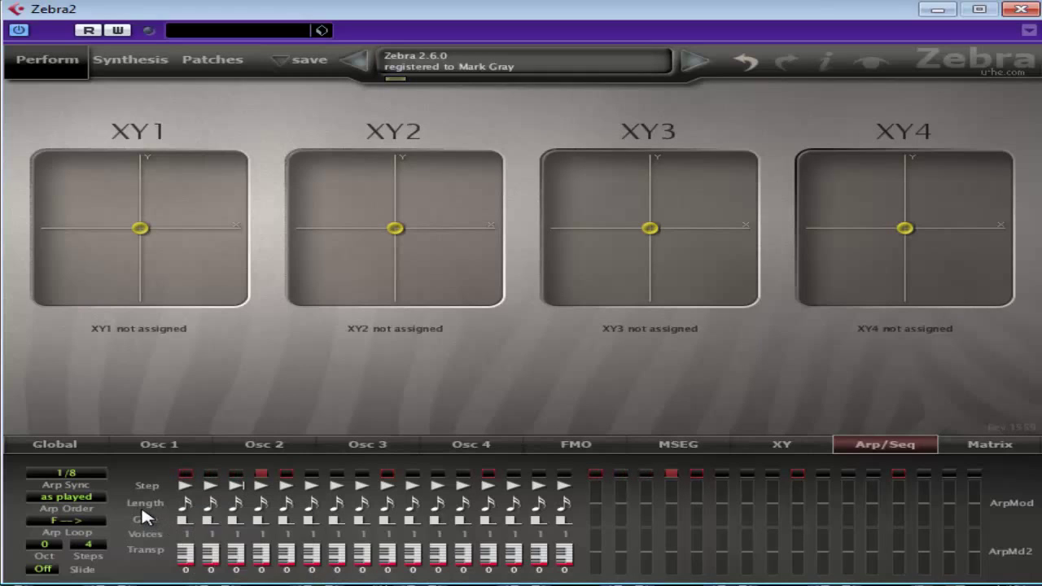
pyautogui.click(184, 511)
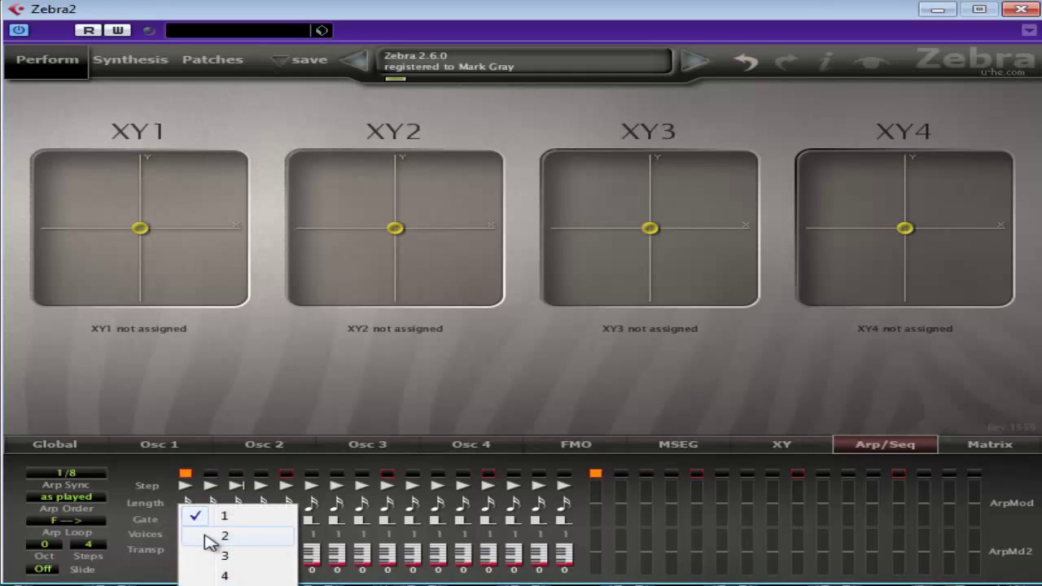
pyautogui.click(207, 531)
pyautogui.click(210, 505)
pyautogui.click(246, 533)
pyautogui.click(238, 509)
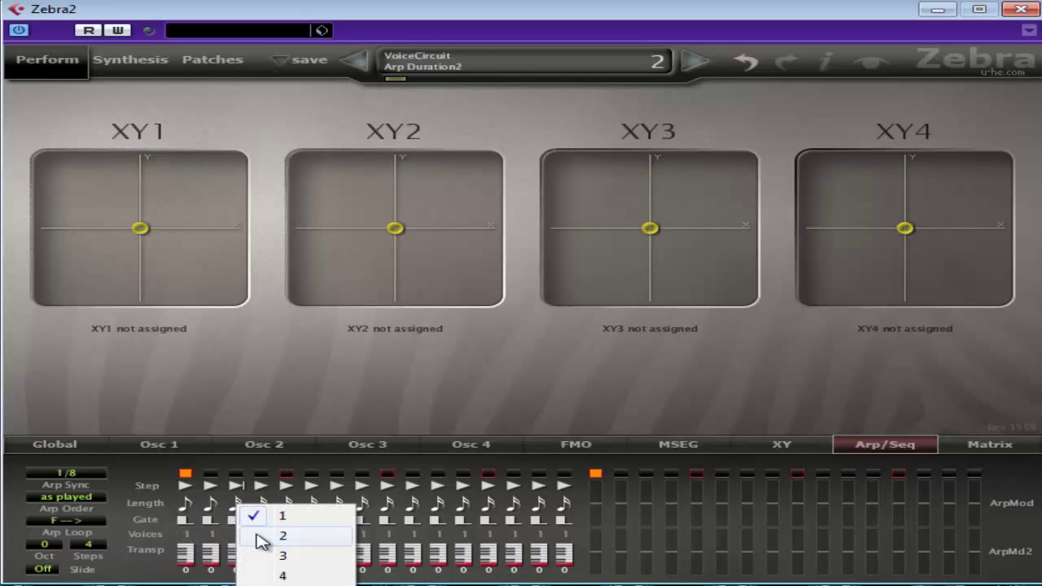
pyautogui.click(263, 535)
pyautogui.click(262, 505)
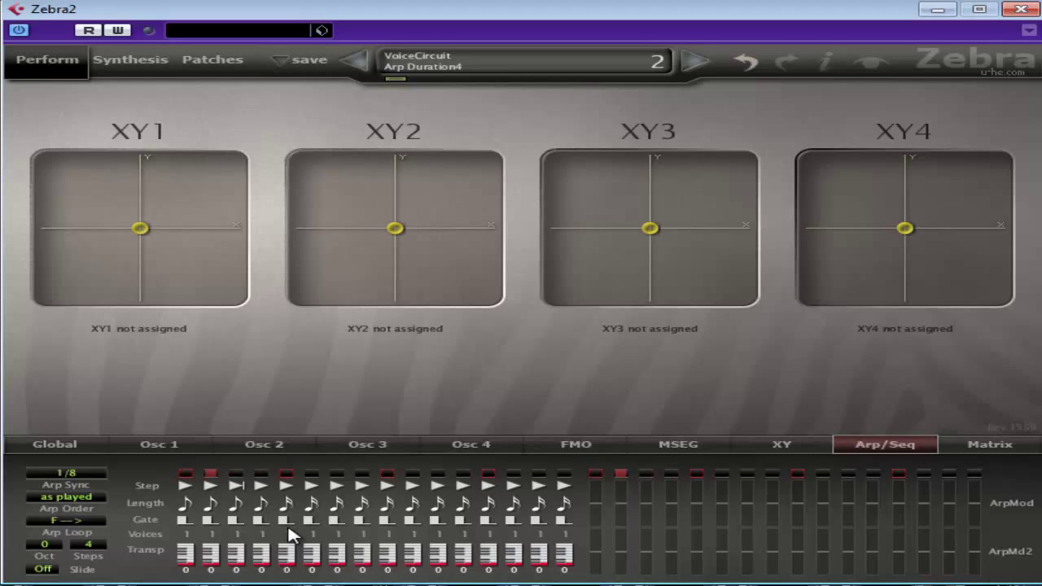
# - Raise the note length of arpeggiator steps 1 to 4 to 3
pyautogui.click(213, 500)
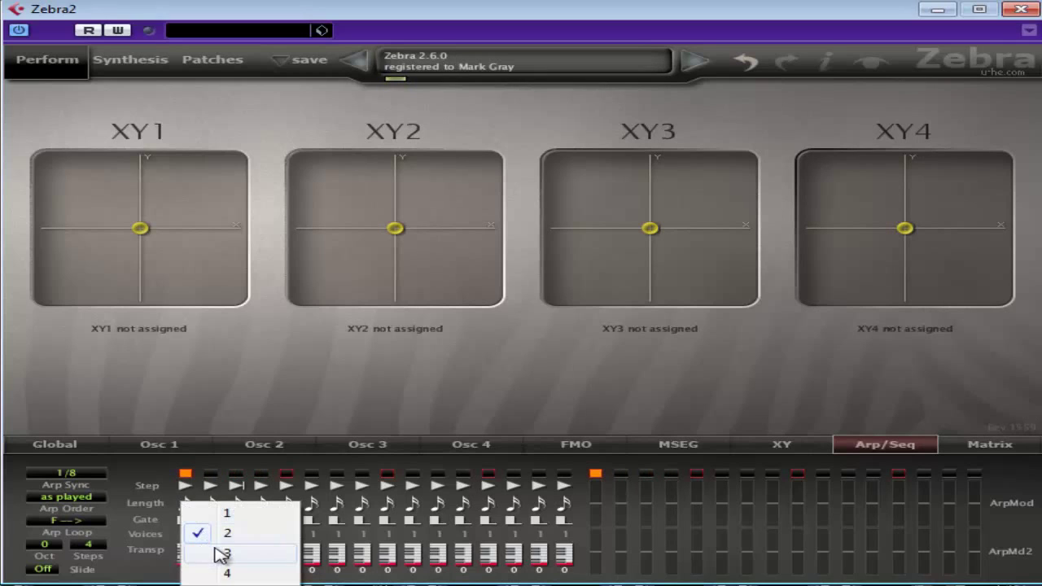
pyautogui.click(224, 552)
pyautogui.click(215, 503)
pyautogui.click(244, 553)
pyautogui.click(239, 501)
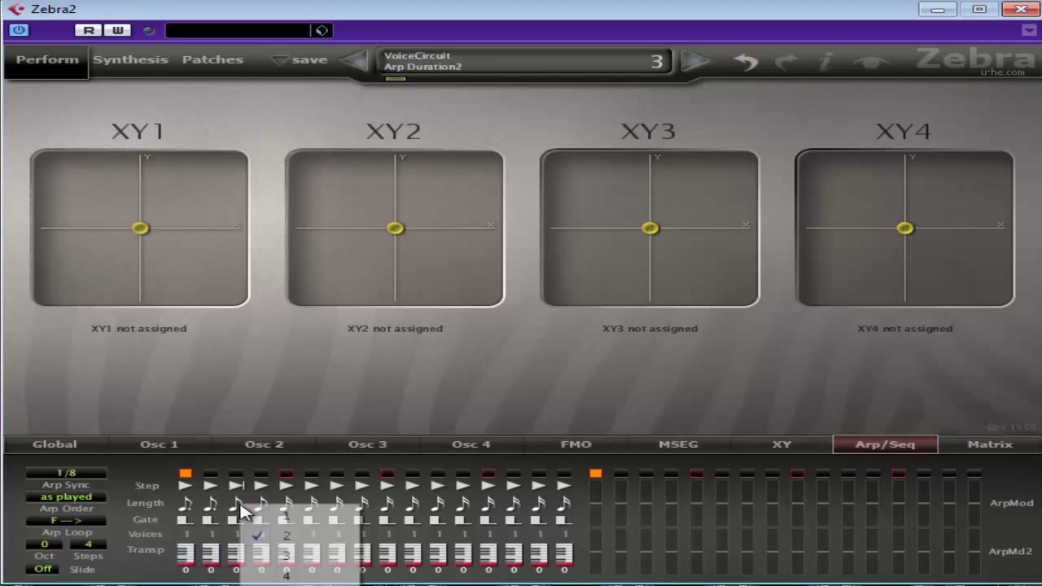
pyautogui.click(274, 558)
pyautogui.click(262, 503)
pyautogui.click(277, 555)
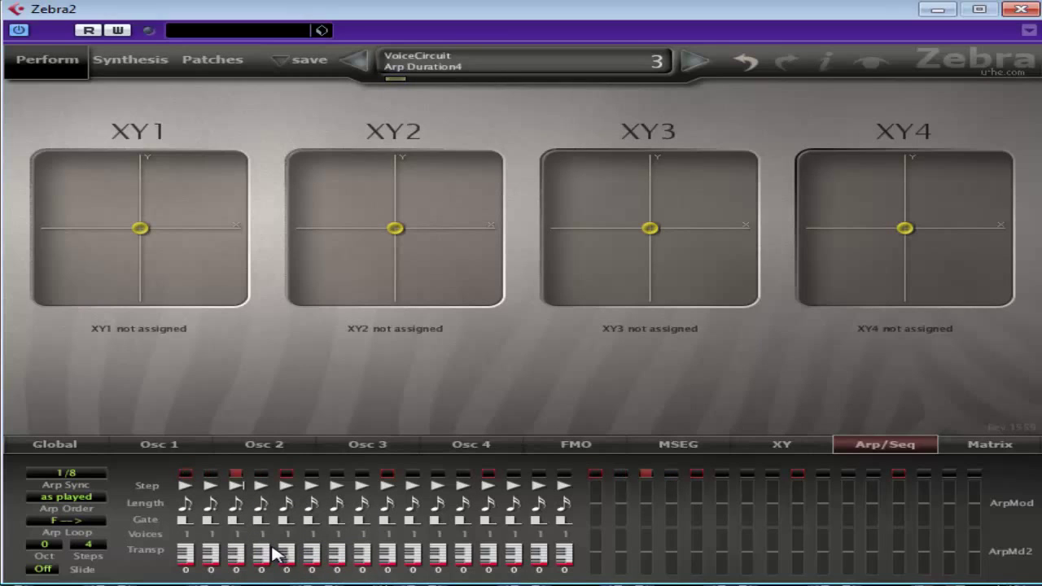
# - Raise the note length of arpeggiator steps 1 to 4 to 4
pyautogui.click(194, 503)
pyautogui.click(221, 574)
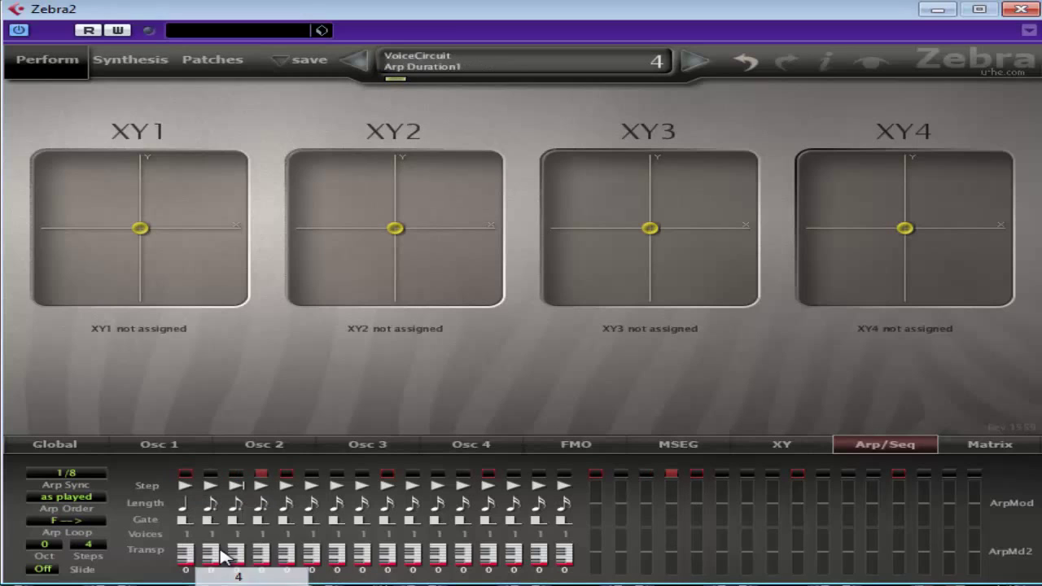
pyautogui.click(210, 503)
pyautogui.click(252, 573)
pyautogui.click(236, 503)
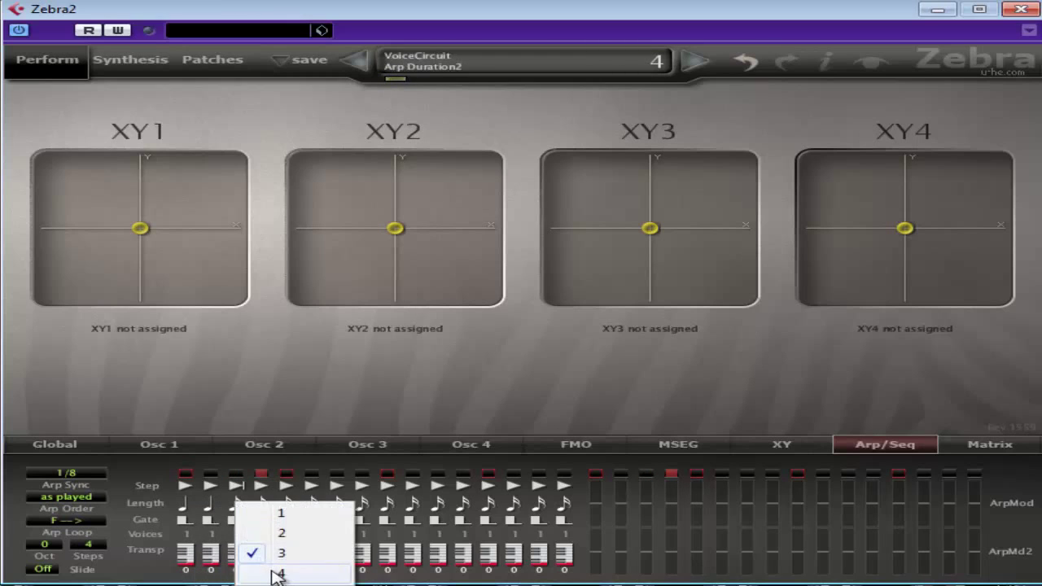
pyautogui.click(277, 575)
pyautogui.click(261, 503)
pyautogui.click(281, 573)
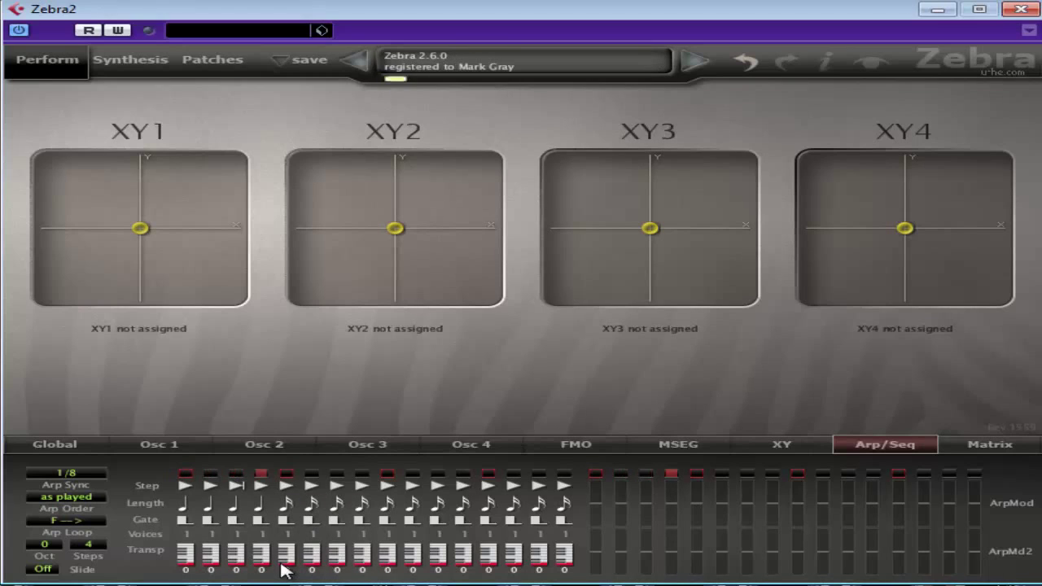
# - Reset the note length of arpeggiator steps 1 to 4 to 1
pyautogui.click(187, 511)
pyautogui.click(204, 512)
pyautogui.click(211, 511)
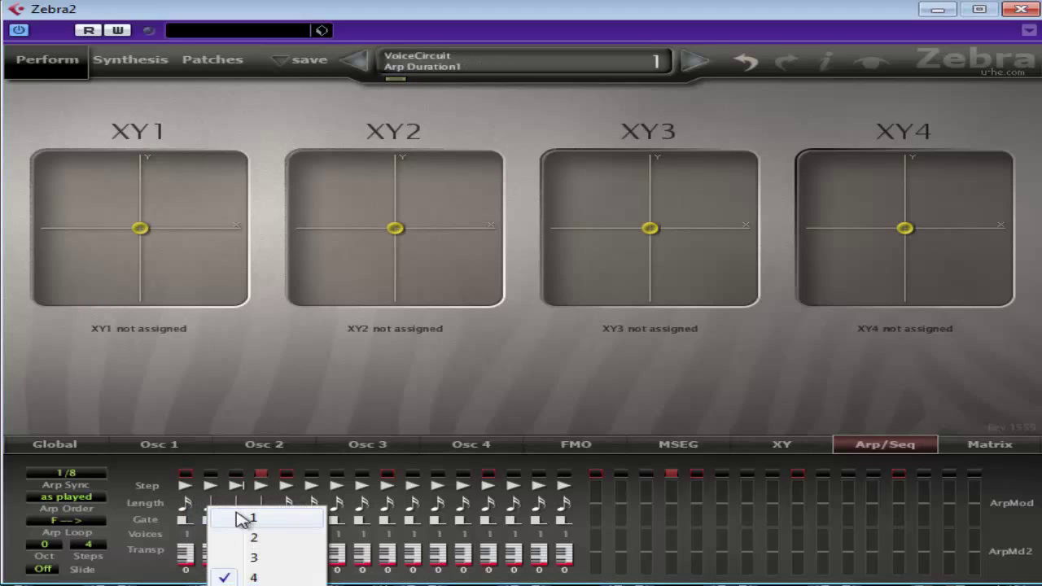
pyautogui.click(235, 511)
pyautogui.click(235, 511)
pyautogui.click(270, 516)
pyautogui.click(261, 512)
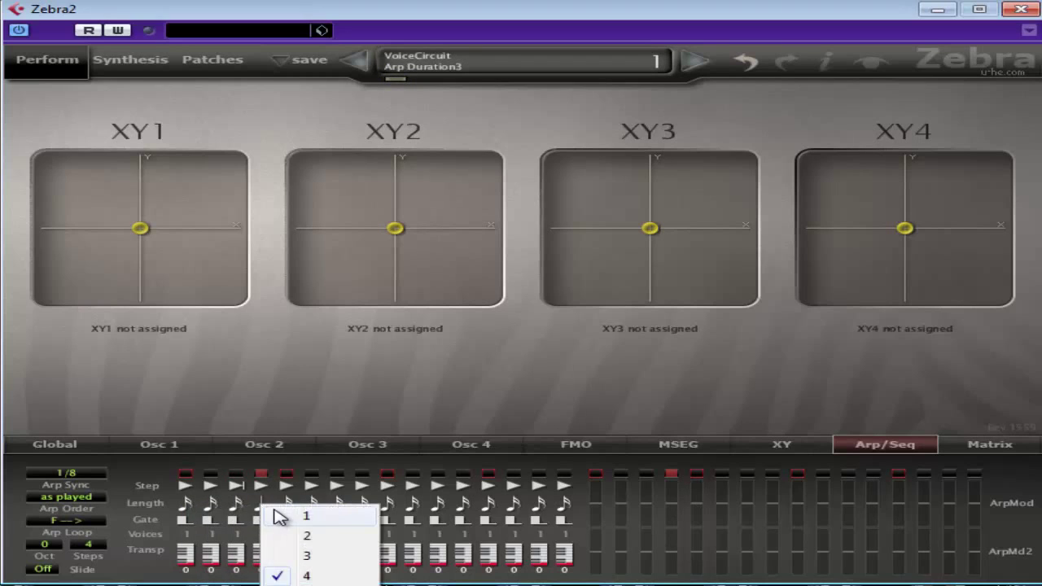
pyautogui.click(274, 516)
# - Set the gate of arpeggiator steps 1 and 2 to 1, lengthen step 3's gate and set step 4's gate to 3
pyautogui.click(186, 521)
pyautogui.click(232, 536)
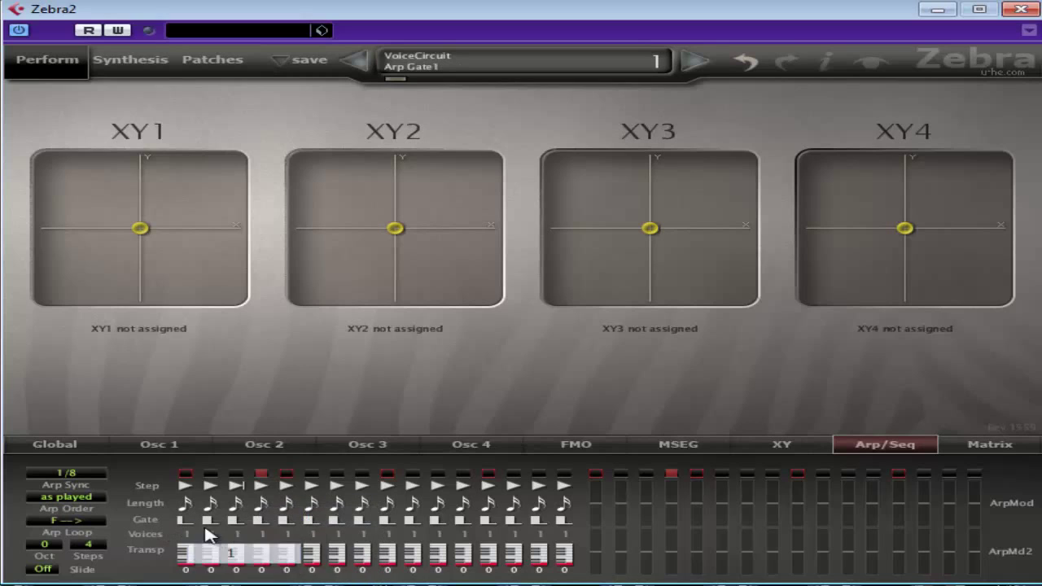
pyautogui.click(210, 521)
pyautogui.click(245, 551)
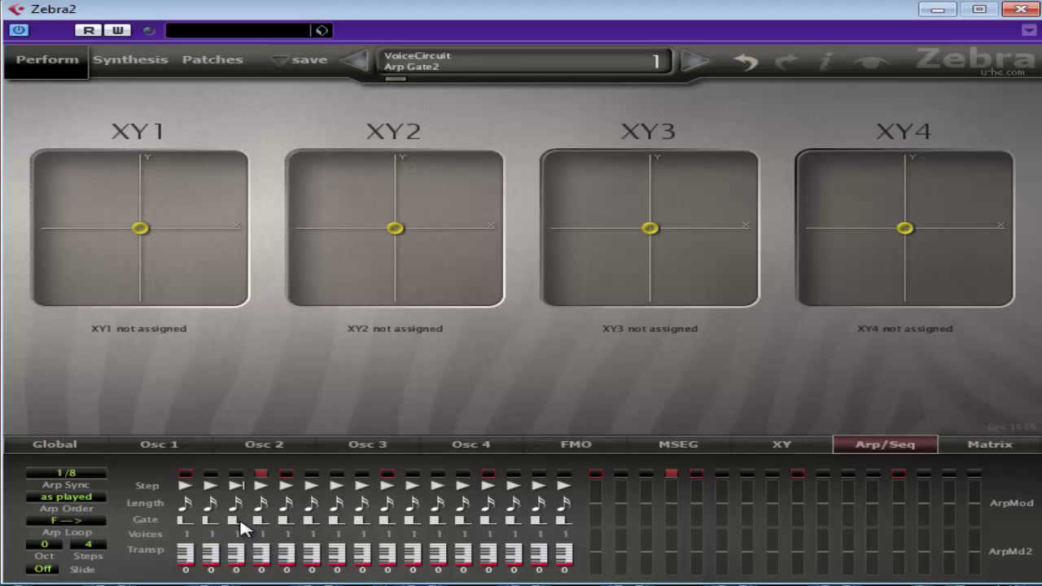
pyautogui.click(238, 520)
pyautogui.click(261, 538)
pyautogui.click(259, 522)
pyautogui.click(285, 551)
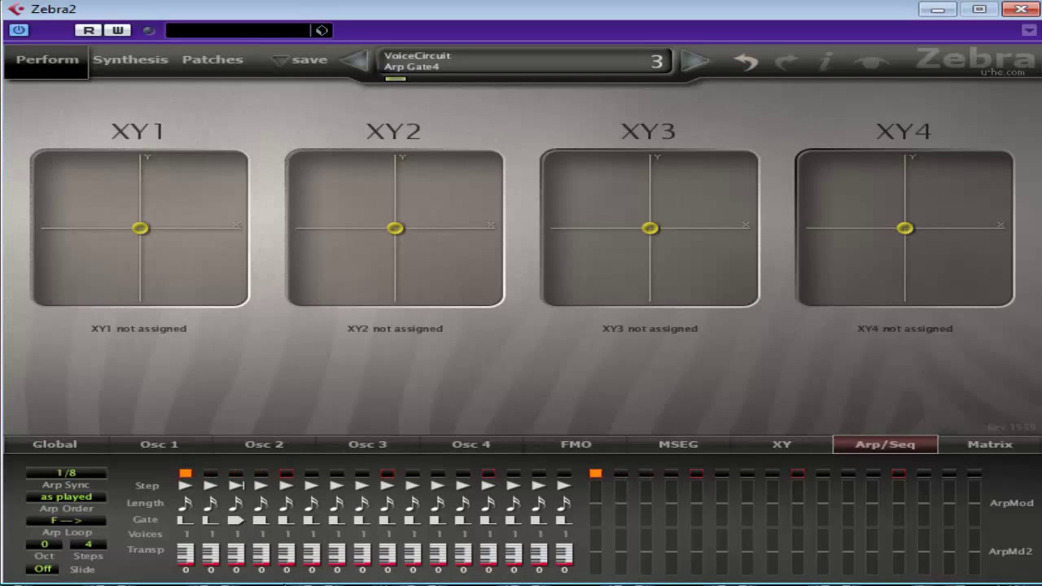
# - Set the gate of arpeggiator step 4 to 1 and the gate of step 3 to 0
pyautogui.click(284, 536)
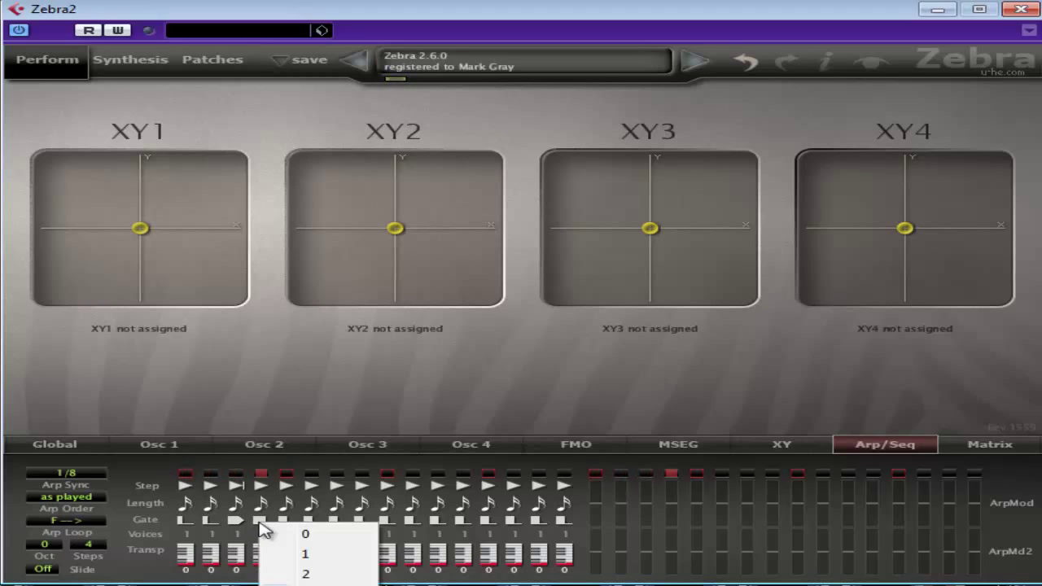
pyautogui.click(285, 556)
pyautogui.click(236, 520)
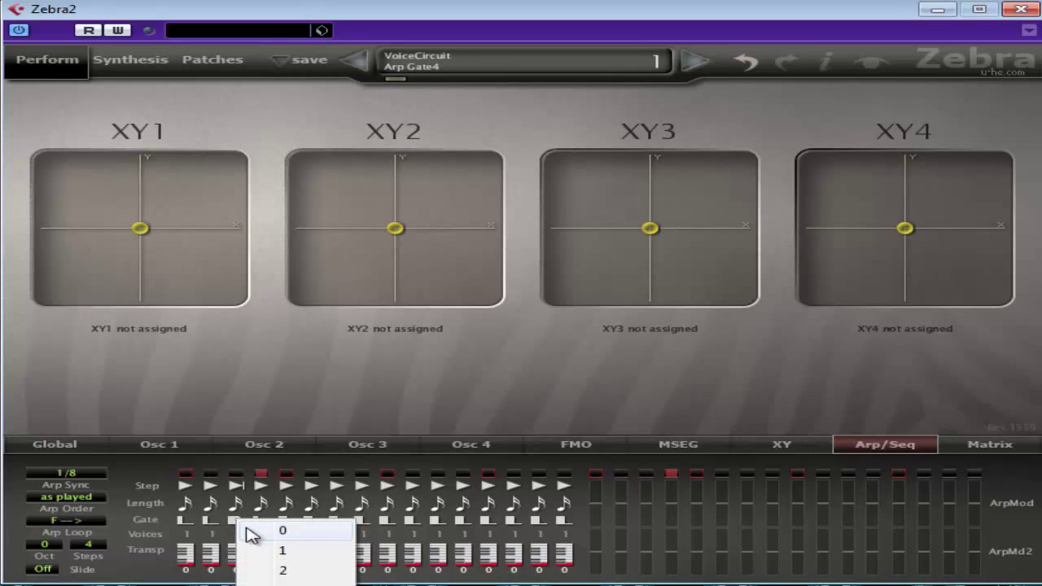
pyautogui.click(248, 528)
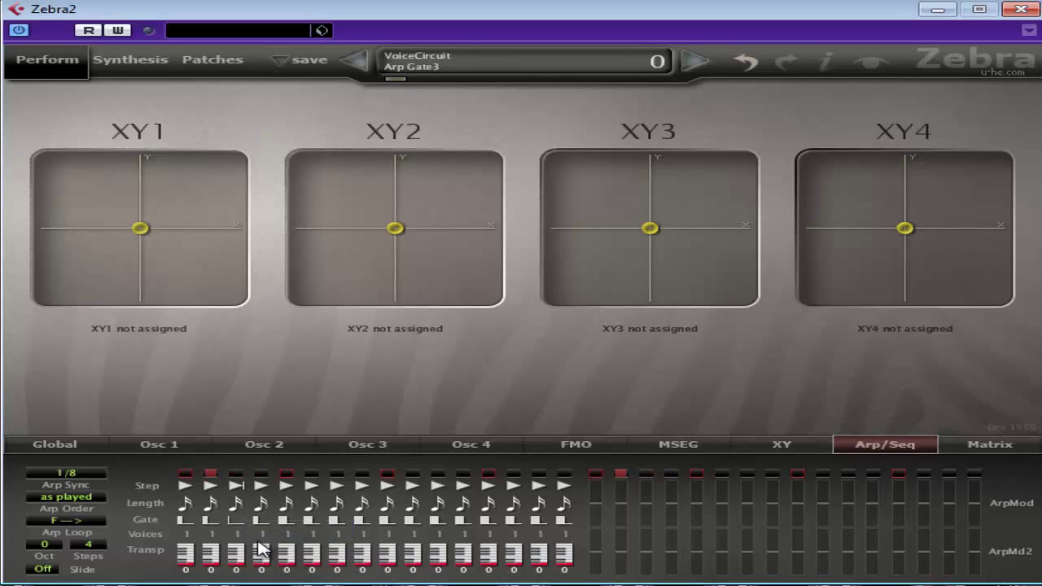
# - Reset the gate of arpeggiator steps 1 to 4 to 2
pyautogui.click(193, 525)
pyautogui.click(242, 568)
pyautogui.click(209, 519)
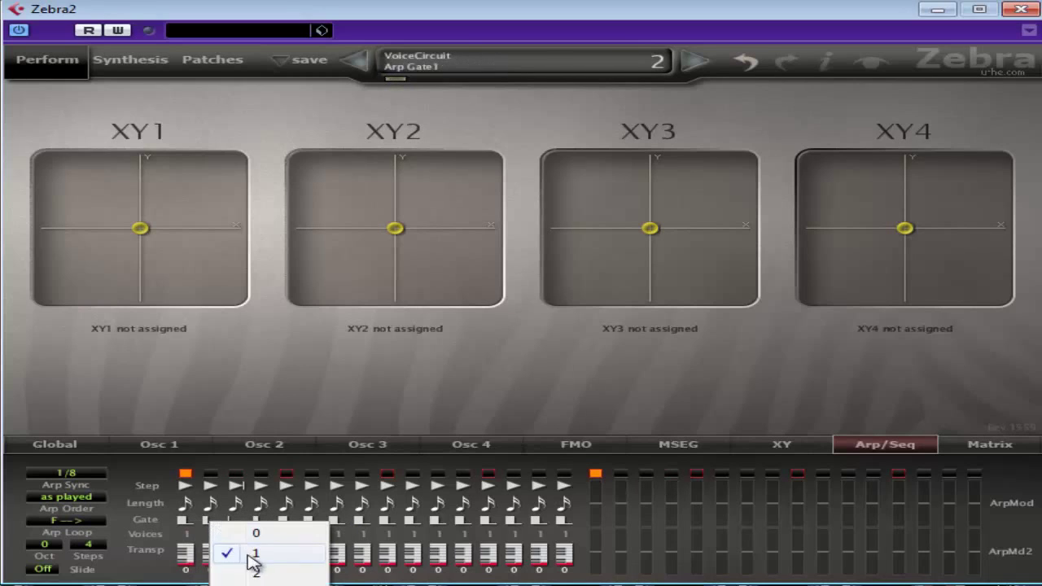
pyautogui.click(253, 565)
pyautogui.click(236, 520)
pyautogui.click(274, 570)
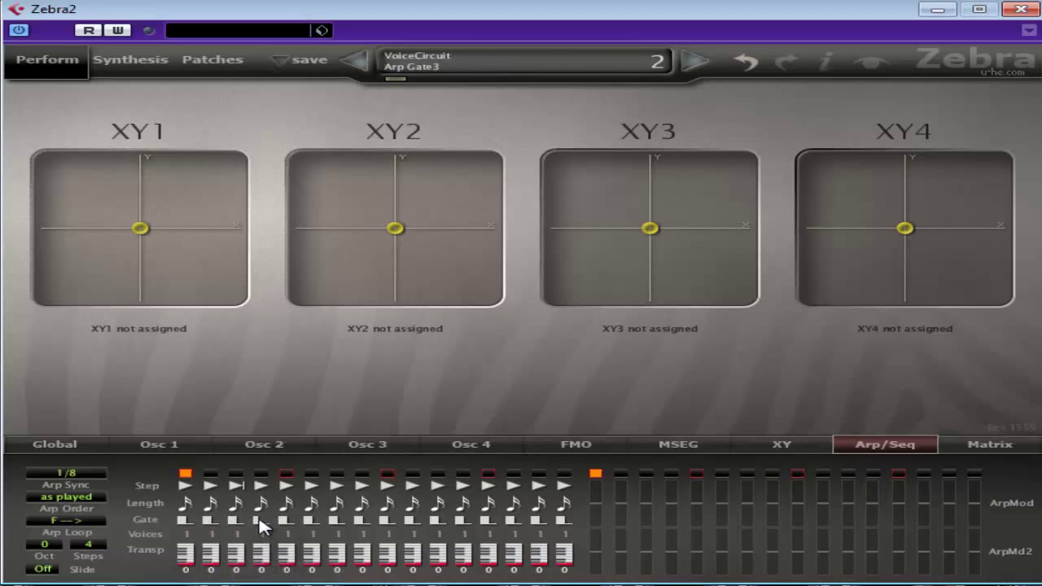
pyautogui.click(259, 519)
pyautogui.click(321, 570)
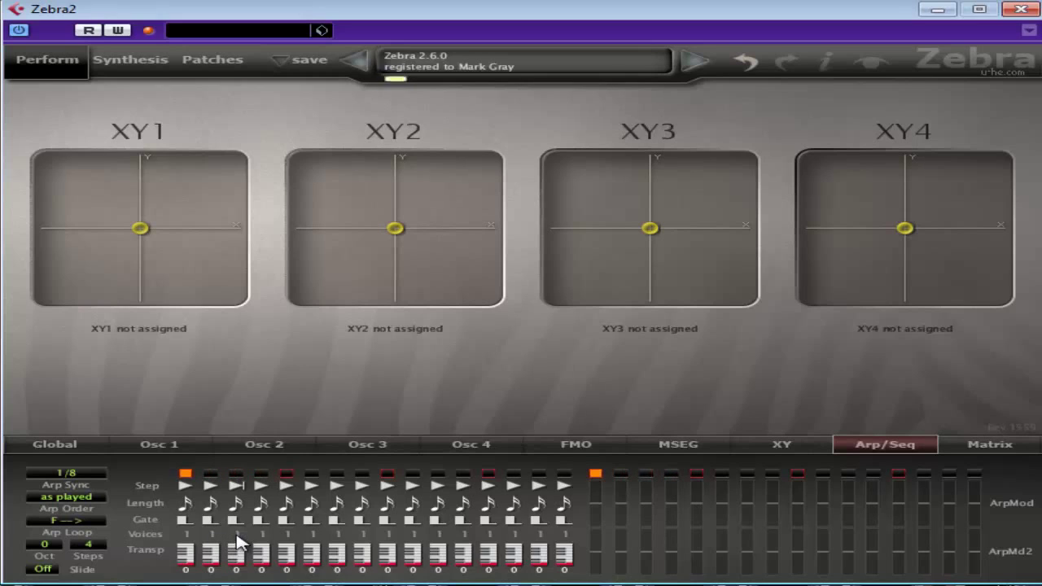
# - Set the voices of arpeggiator steps 1 to 4 to 3
pyautogui.click(236, 534)
pyautogui.click(291, 474)
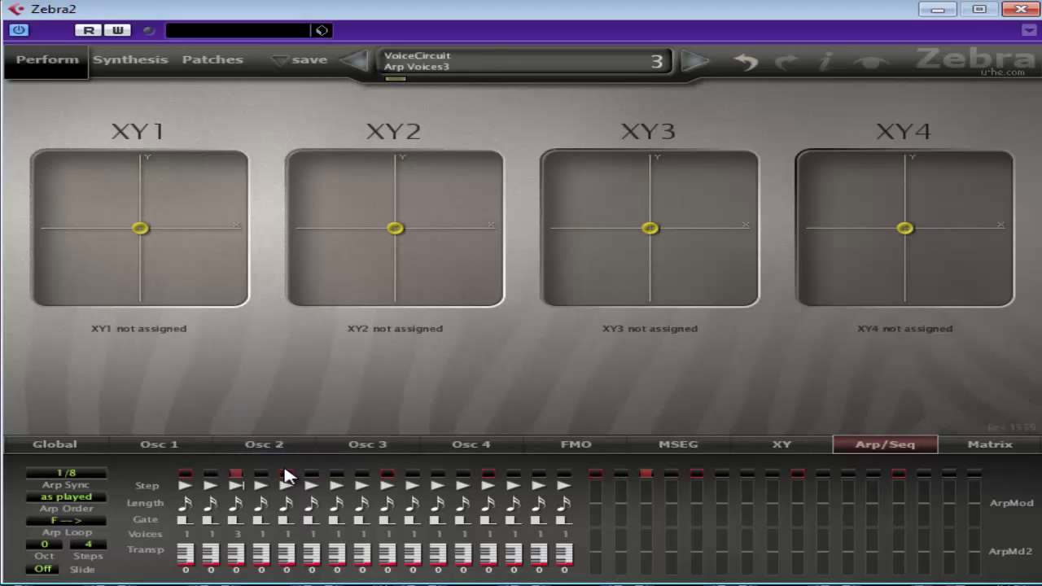
pyautogui.click(261, 534)
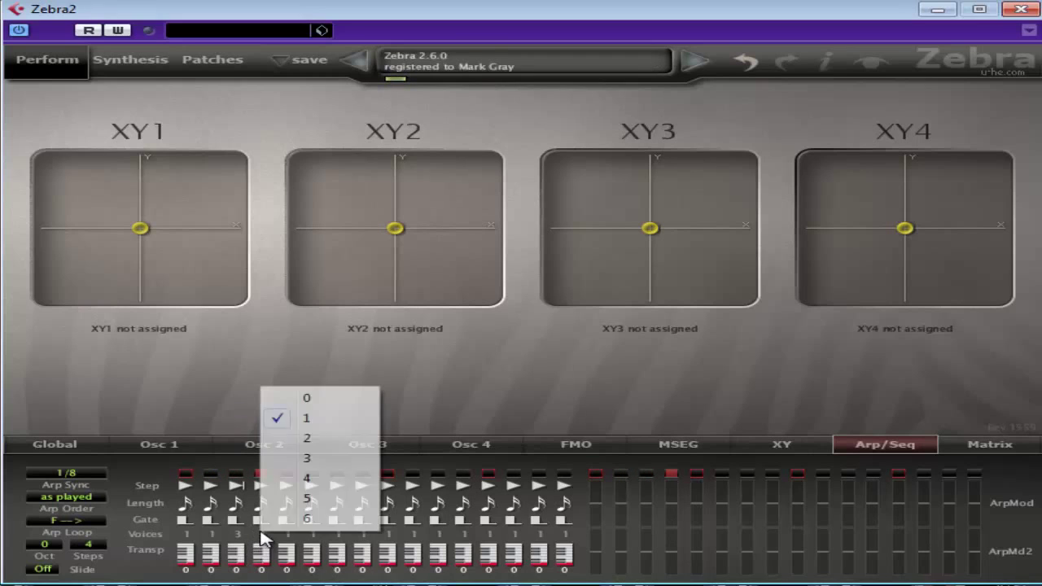
pyautogui.click(317, 458)
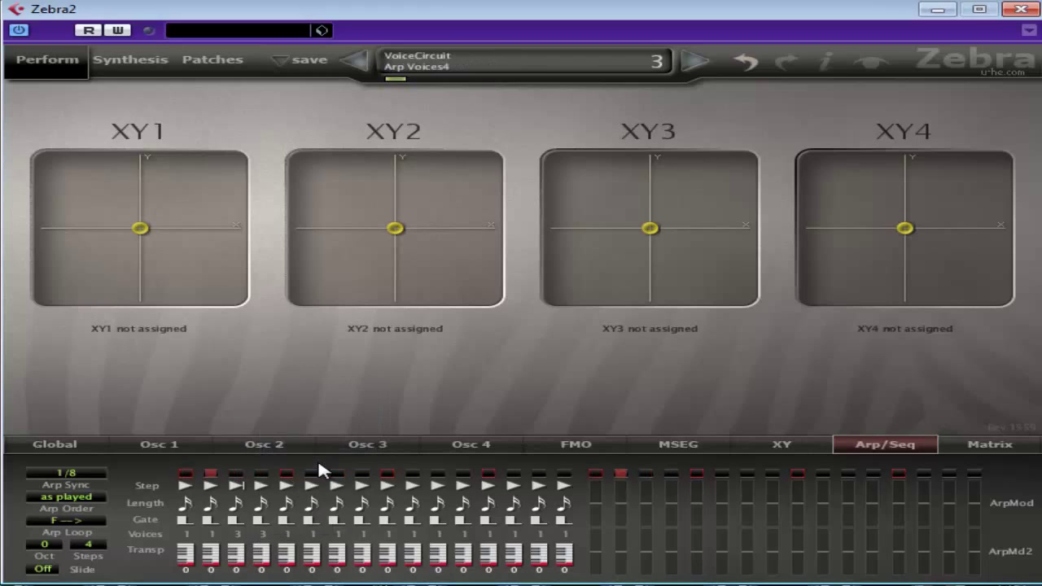
pyautogui.click(188, 534)
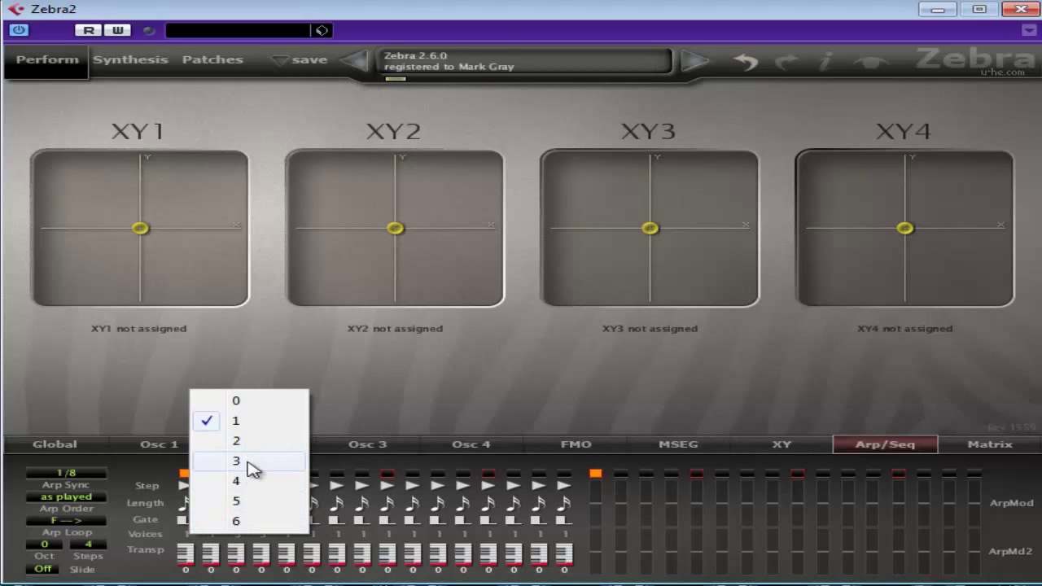
pyautogui.click(249, 463)
pyautogui.click(211, 534)
pyautogui.click(265, 463)
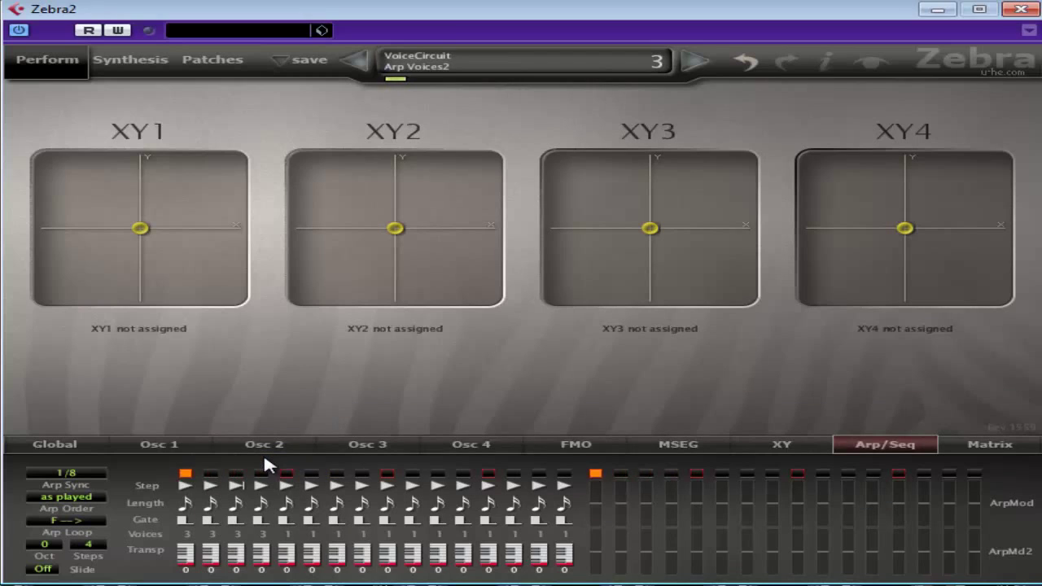
# - Reset the voices of arpeggiator steps 1 to 4 to 1
pyautogui.click(185, 515)
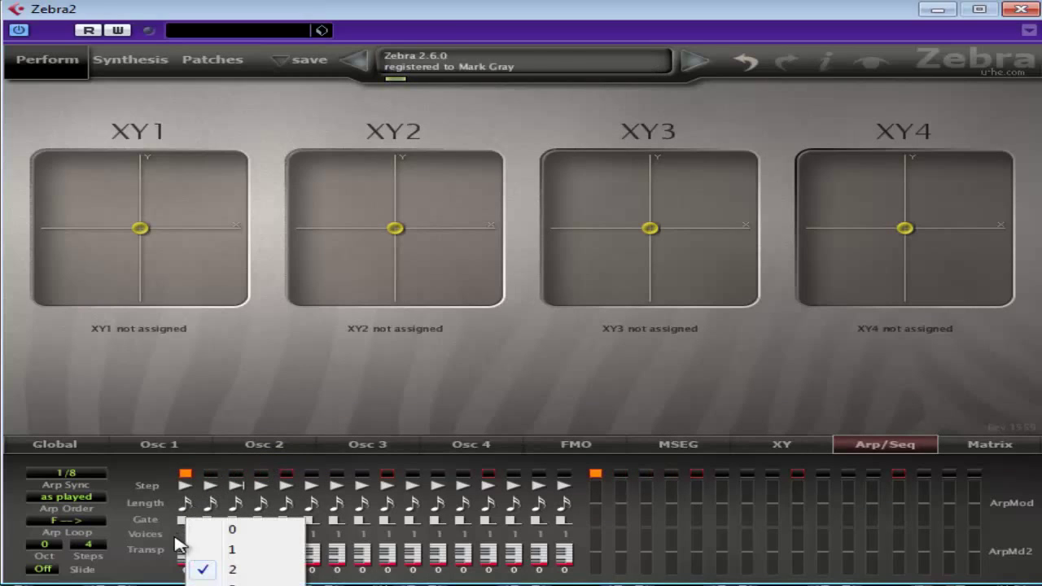
pyautogui.click(174, 531)
pyautogui.click(174, 529)
pyautogui.click(233, 422)
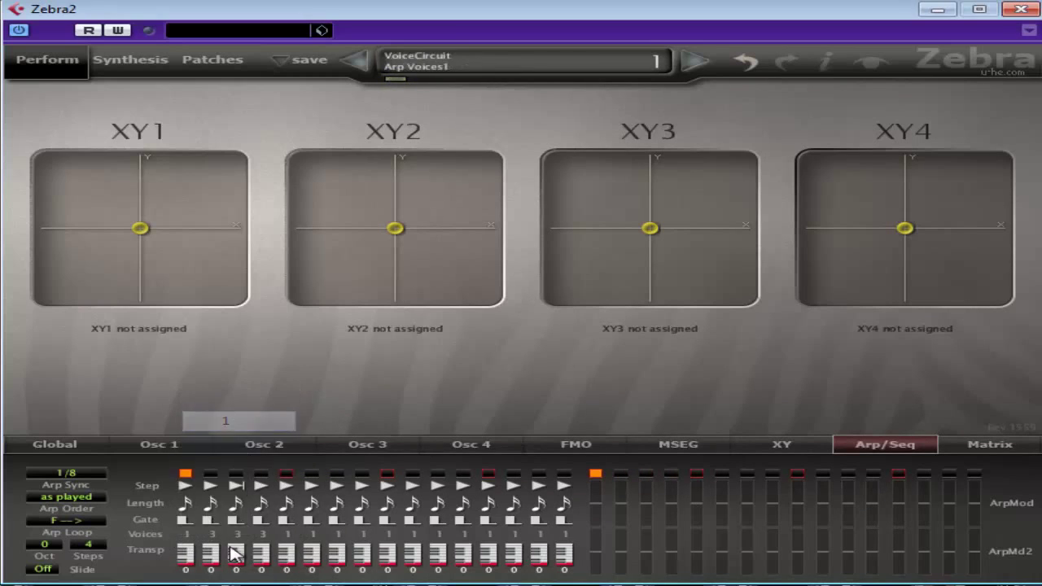
pyautogui.click(214, 534)
pyautogui.click(284, 420)
pyautogui.click(239, 538)
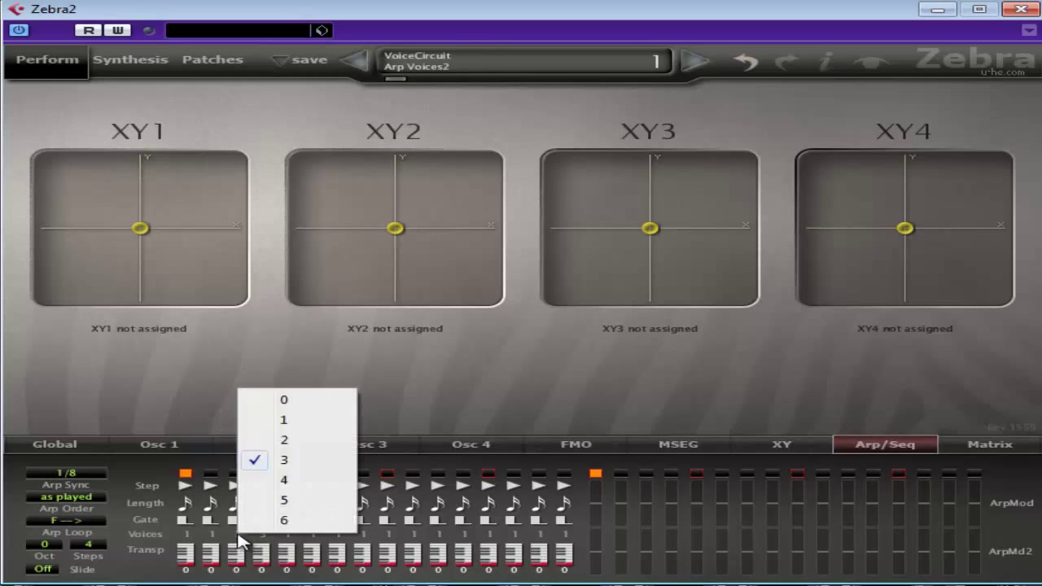
pyautogui.click(346, 420)
pyautogui.click(261, 534)
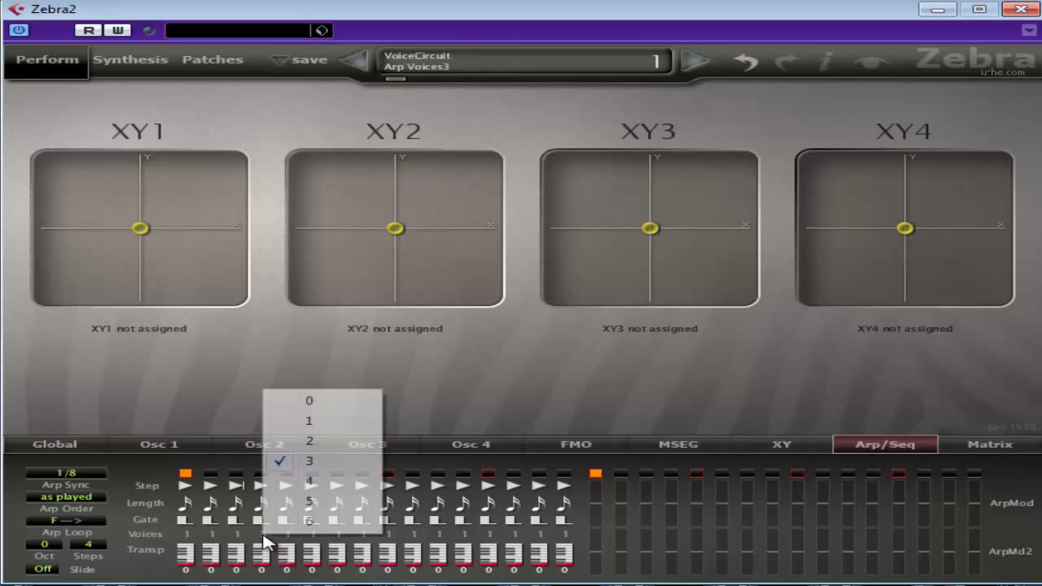
pyautogui.click(345, 421)
# - Transpose arpeggiator step 1 to 12, step 3 to -3 and step 4 to -5
pyautogui.click(189, 563)
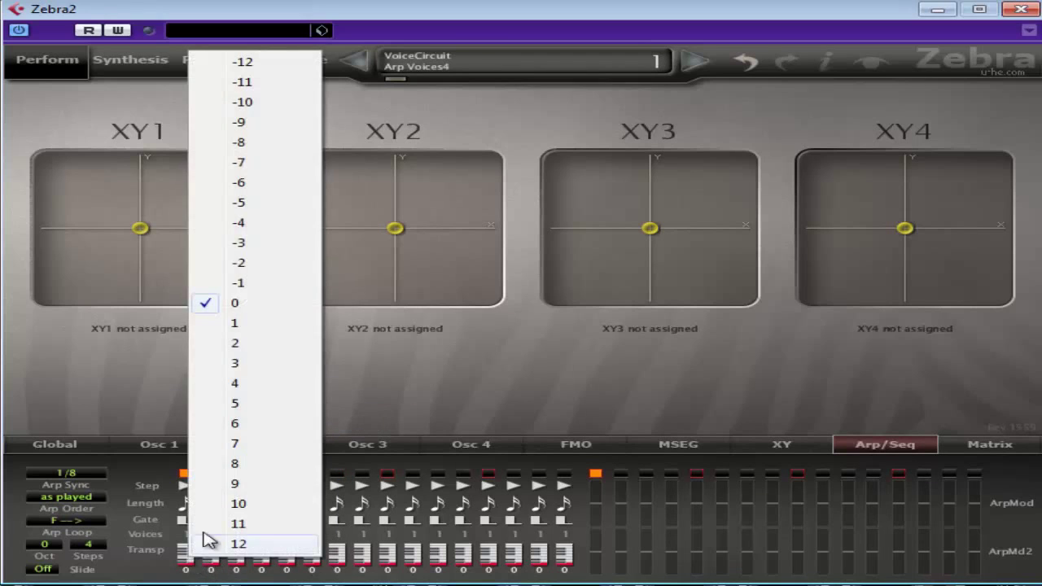
pyautogui.click(270, 544)
pyautogui.click(241, 556)
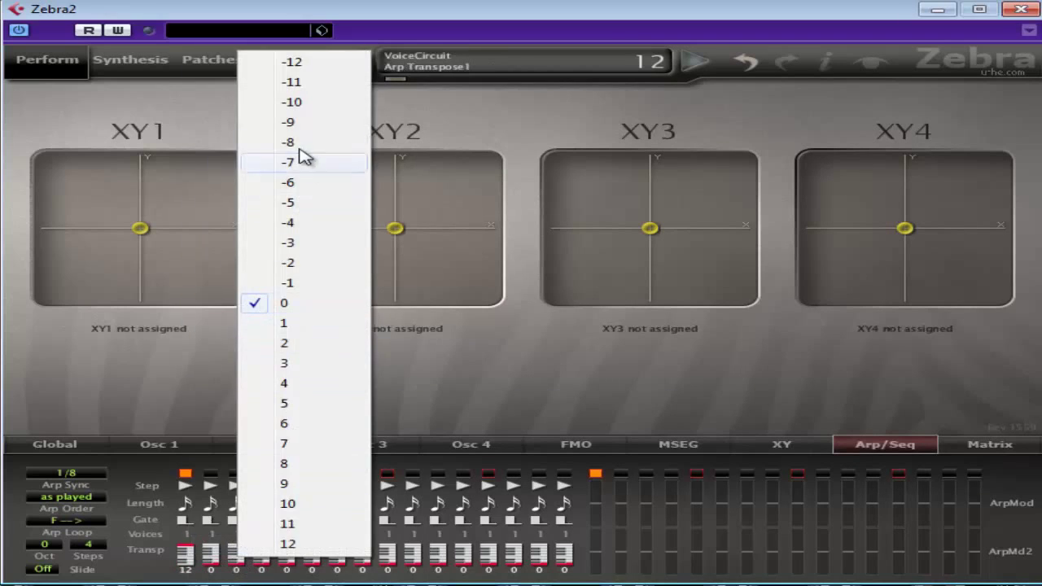
pyautogui.click(305, 241)
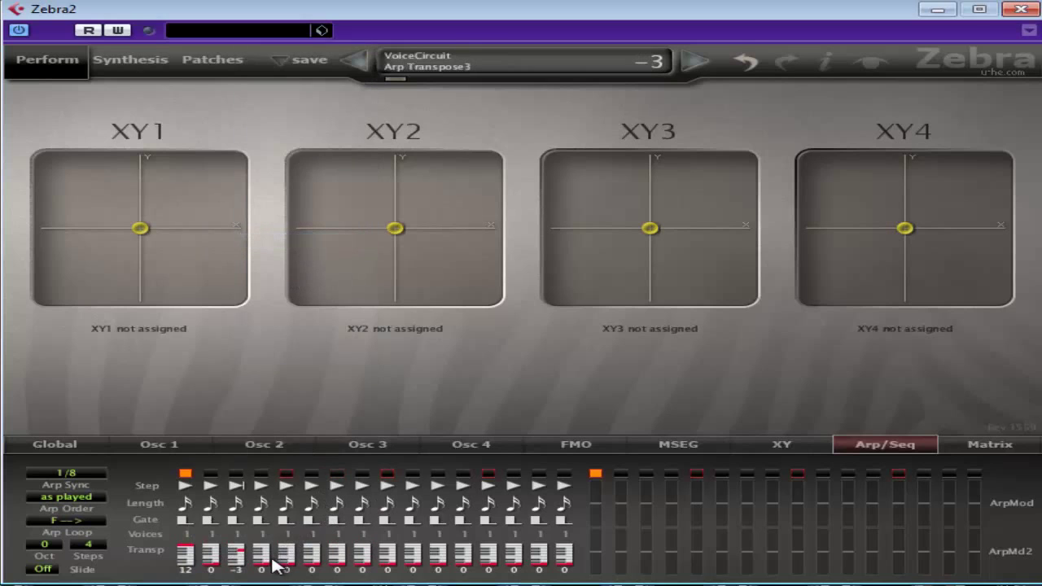
pyautogui.click(269, 563)
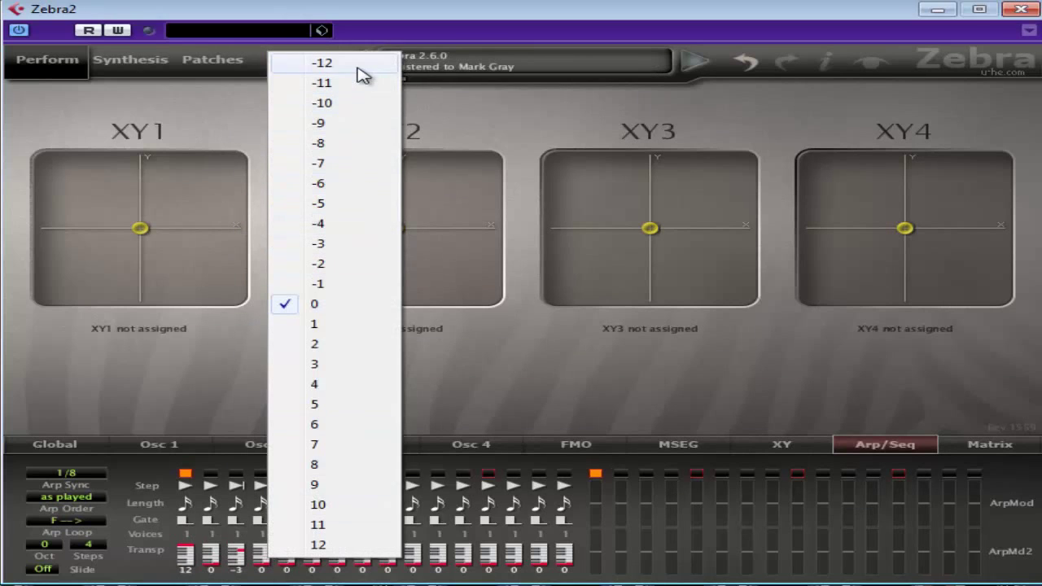
pyautogui.click(352, 208)
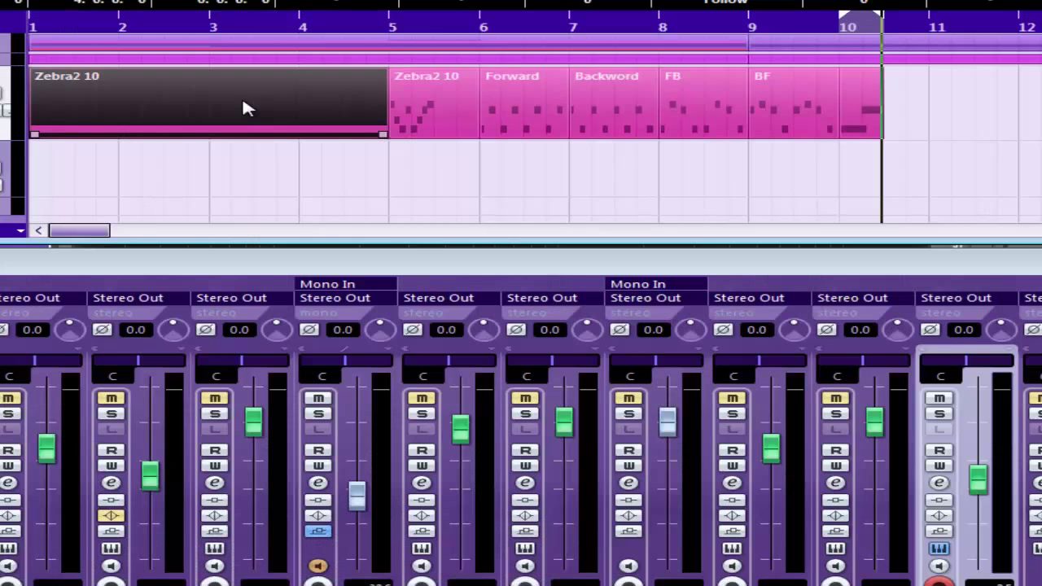
# - Set the loop range to the selected Zebra2 10 clip, bars 1 to 5, and play from its start
pyautogui.press('p')
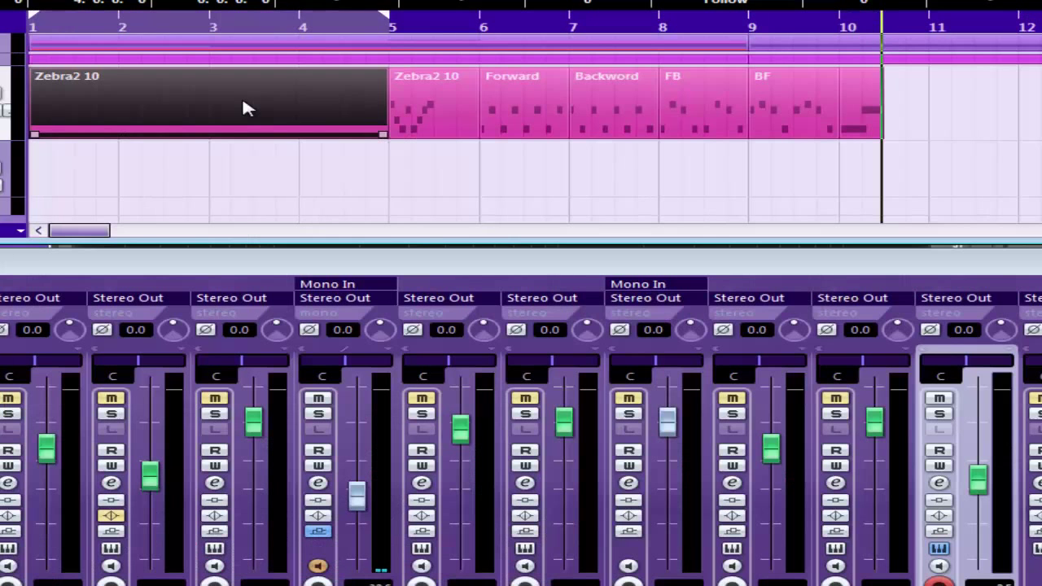
pyautogui.press('KP_1')
pyautogui.press('space')
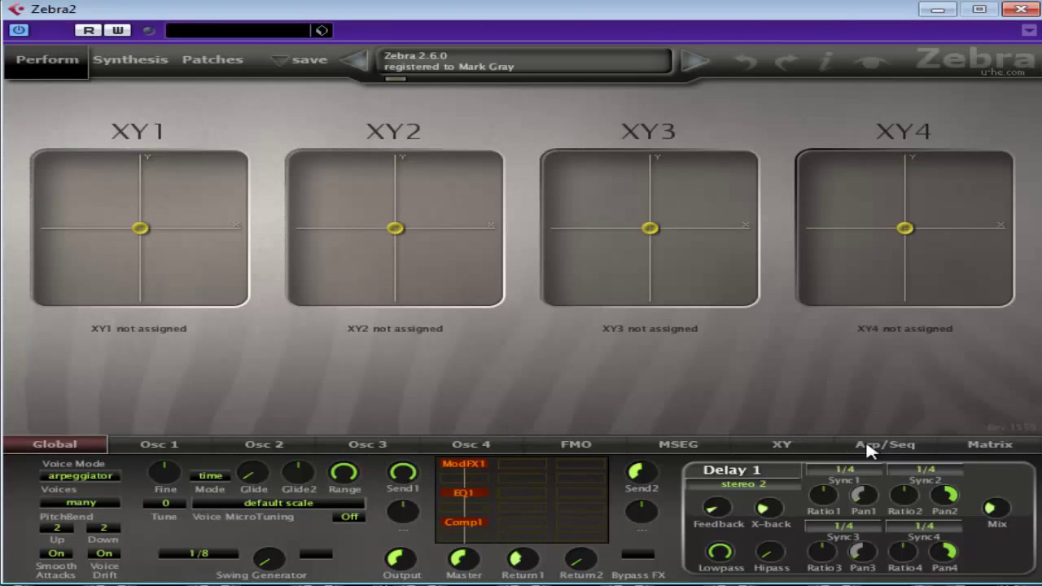
# - Show the arpeggiator settings and set the gate of step 4 to 1
pyautogui.click(868, 444)
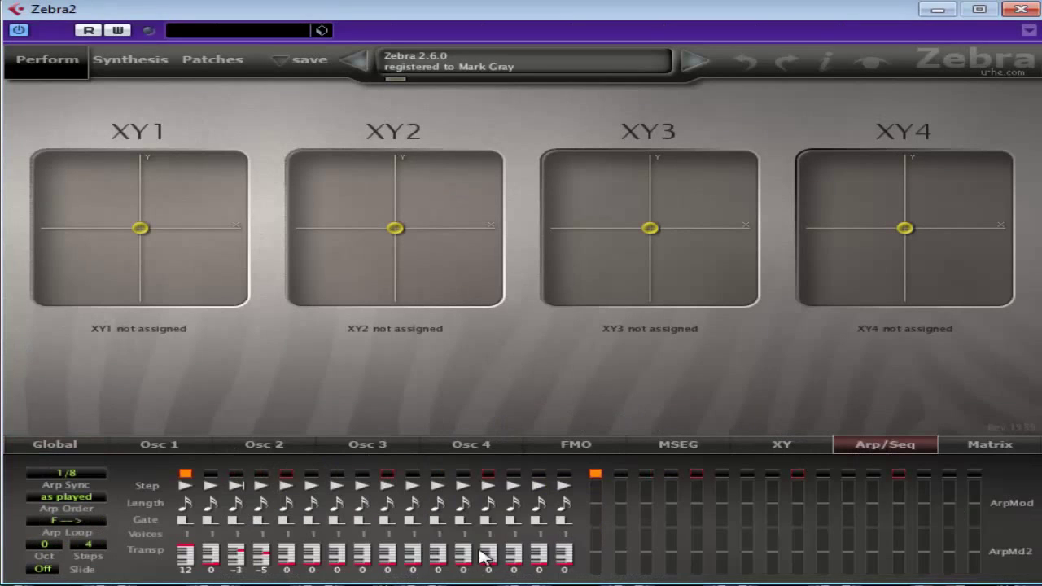
pyautogui.click(259, 528)
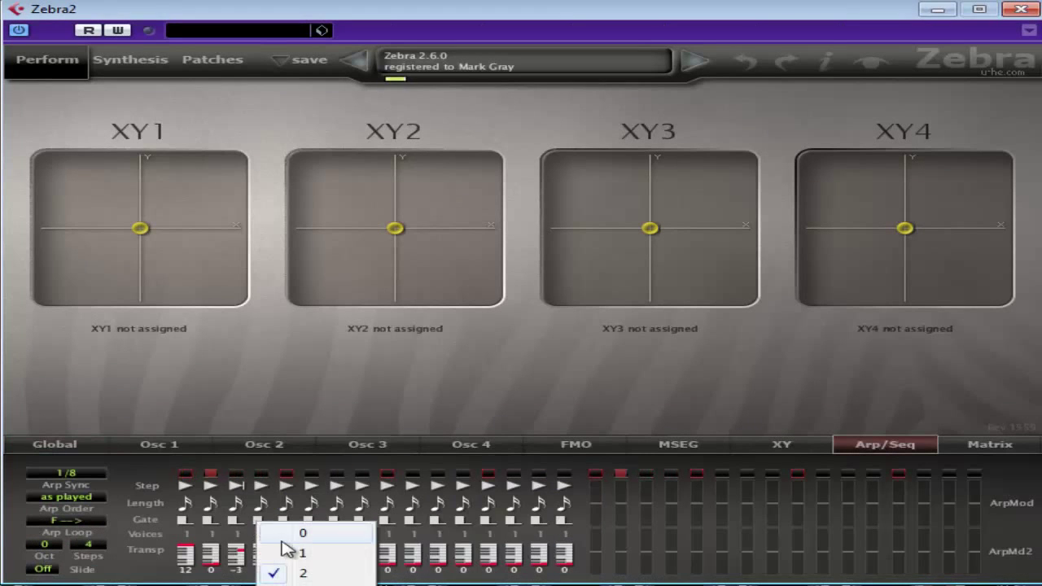
pyautogui.click(290, 553)
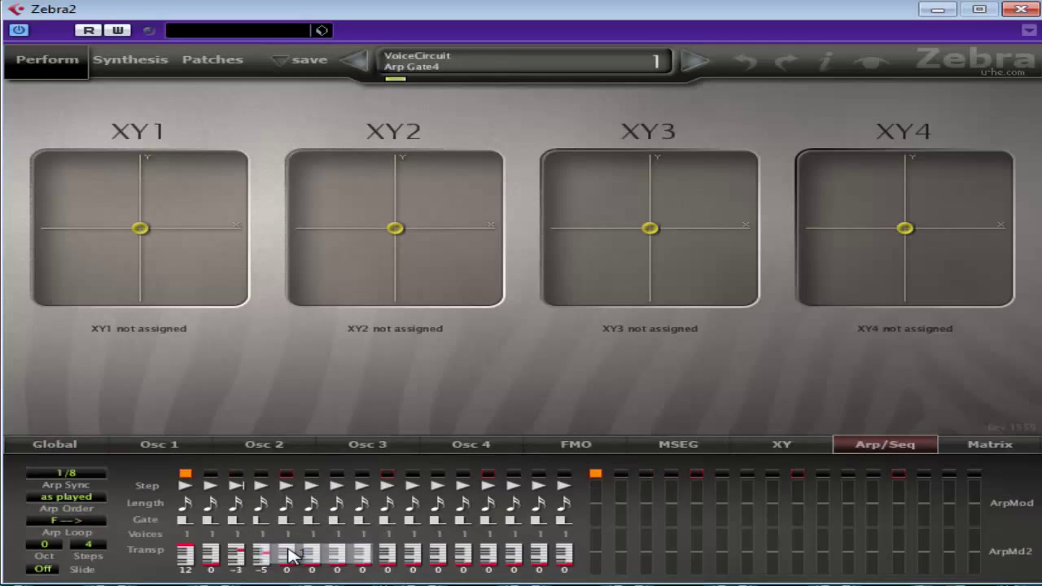
# - Set the step control of arpeggiator step 3 to same after trying next, and transpose step 2 to 7
pyautogui.click(234, 485)
pyautogui.click(253, 497)
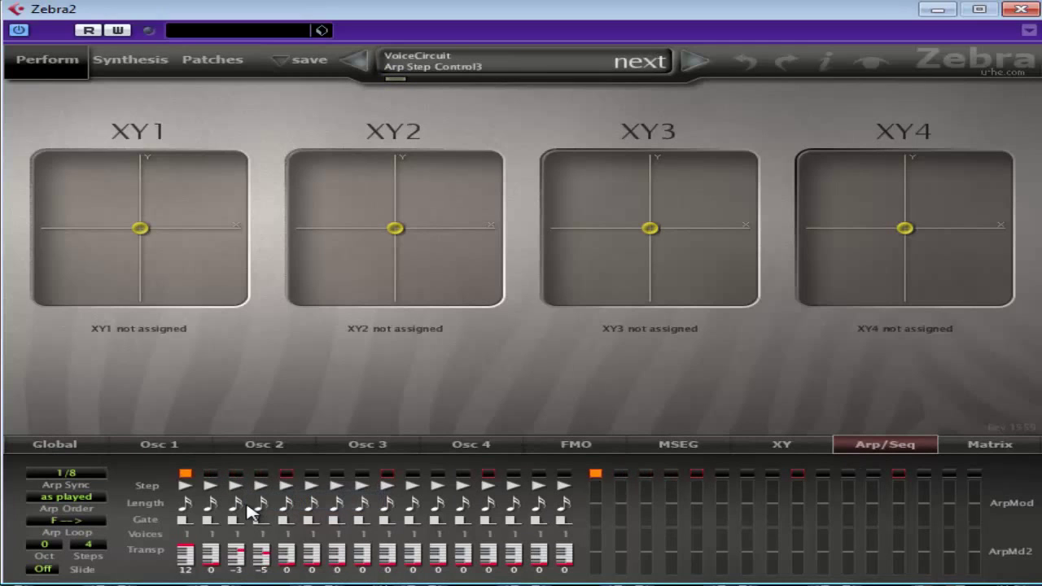
pyautogui.click(236, 486)
pyautogui.click(264, 516)
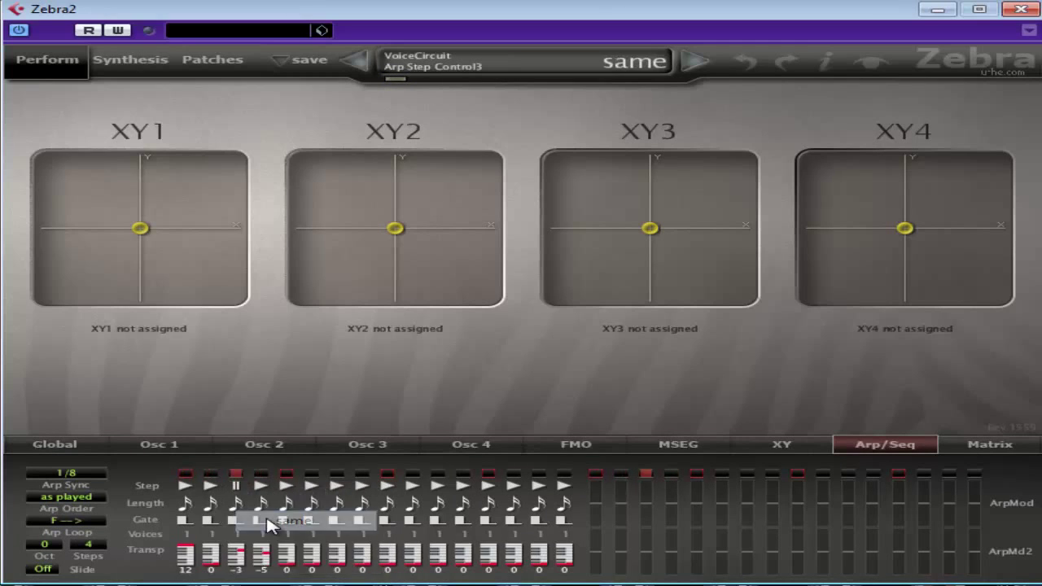
pyautogui.click(219, 559)
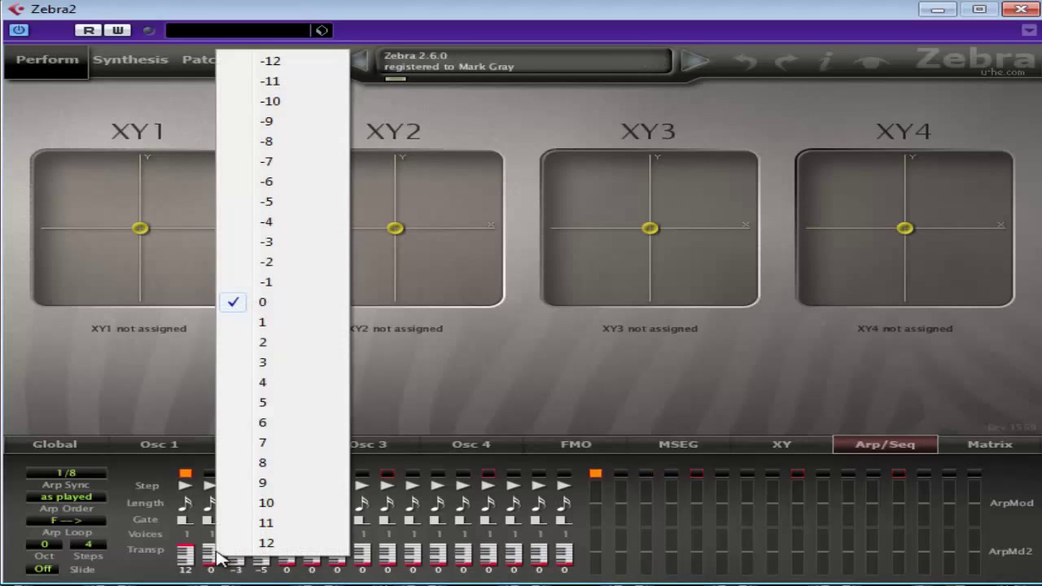
pyautogui.click(269, 445)
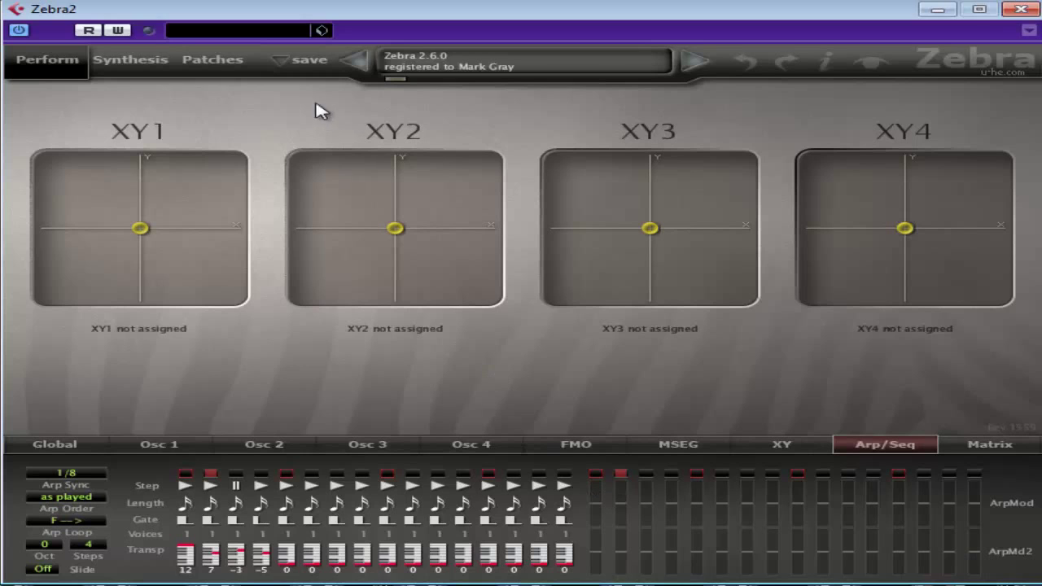
# - Assign ArpMod to OSC 1's tune modulation with a depth of 48.00, and ArpMd2 to FMO 1's tune modulation with a raised depth
pyautogui.click(119, 64)
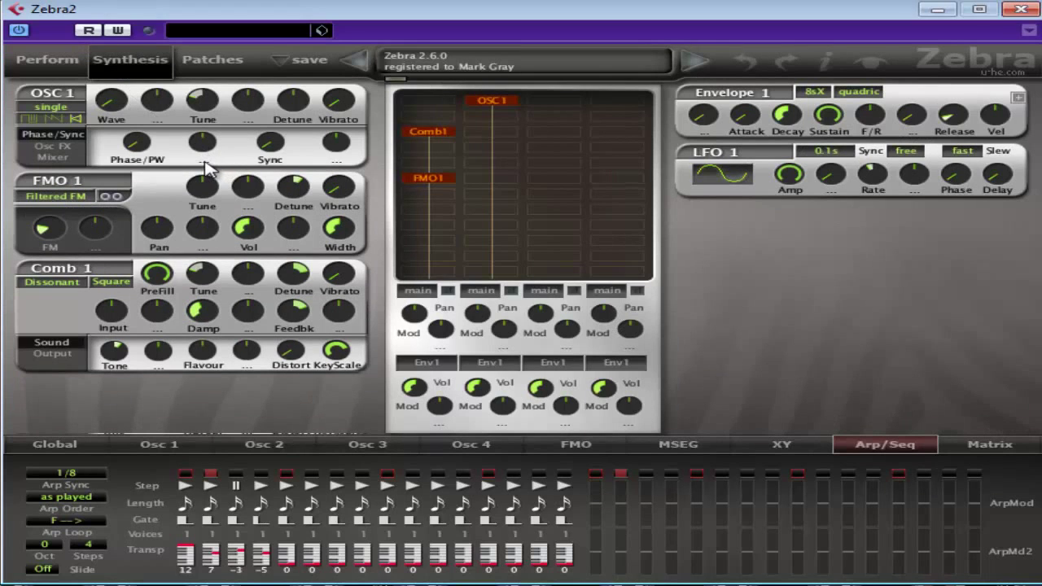
pyautogui.click(251, 110)
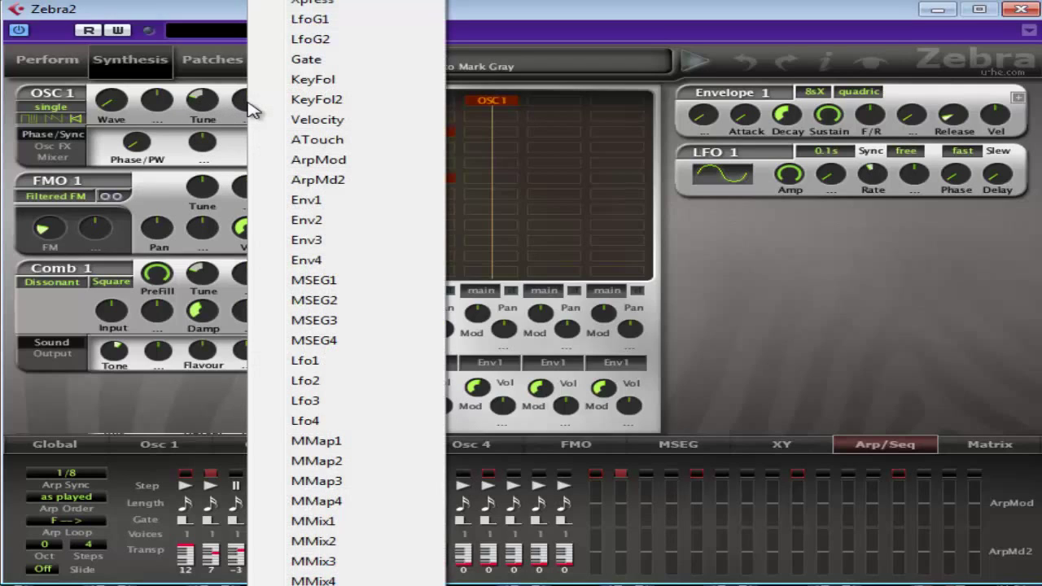
pyautogui.click(358, 162)
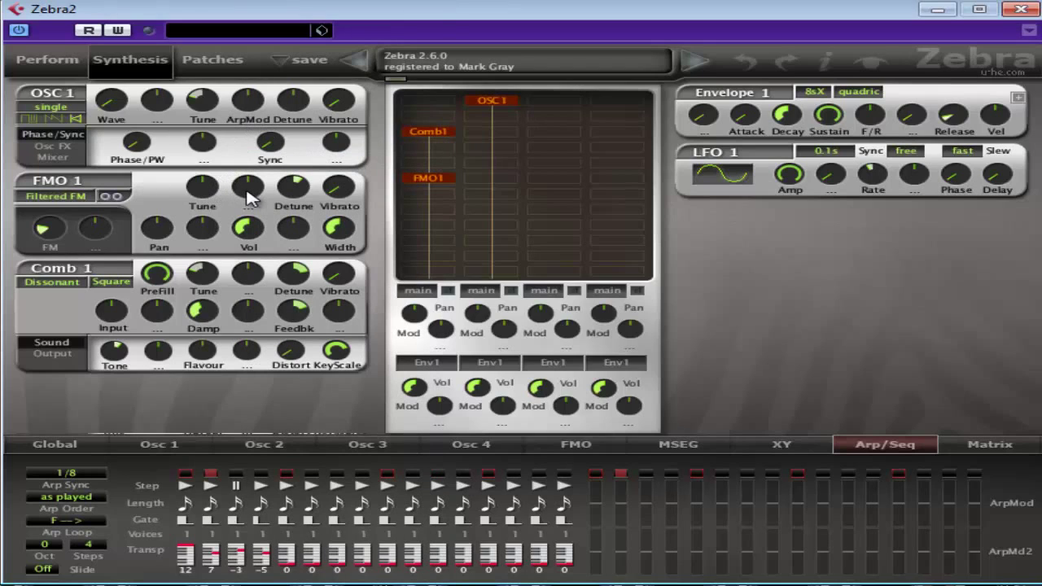
pyautogui.click(251, 195)
pyautogui.click(326, 174)
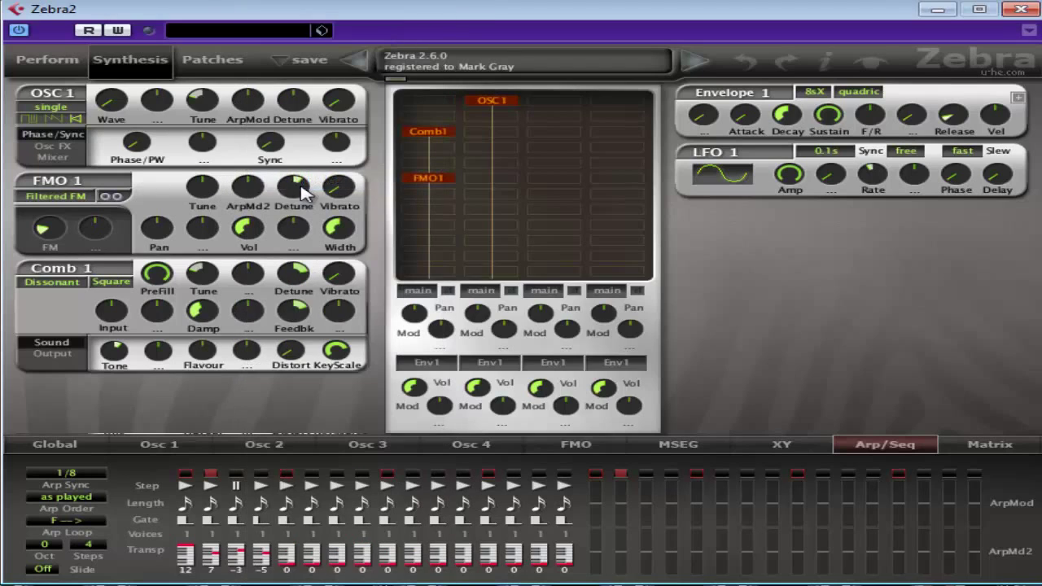
pyautogui.moveTo(251, 100); pyautogui.dragTo(274, 106)
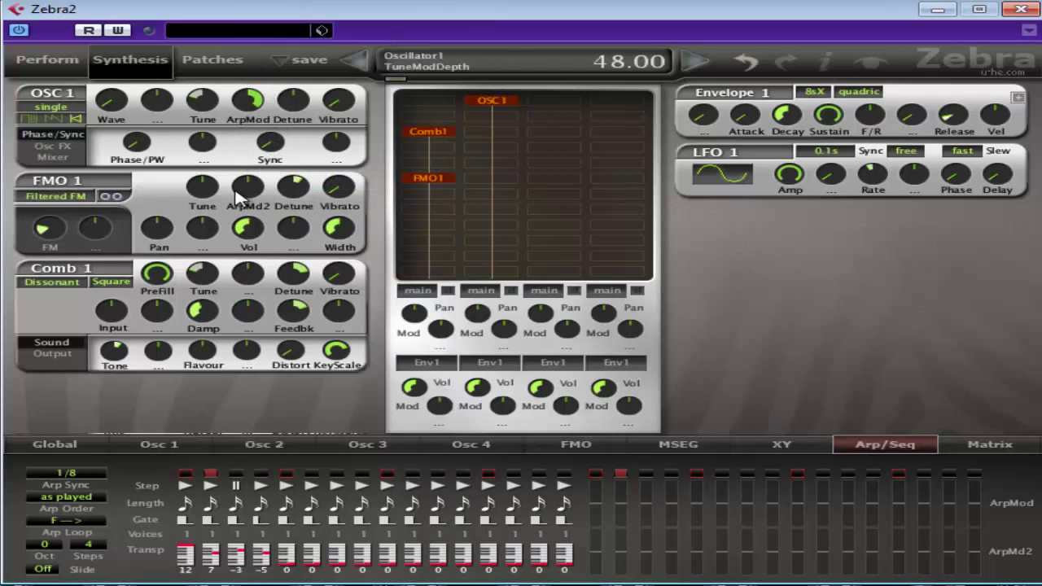
pyautogui.moveTo(246, 194); pyautogui.dragTo(247, 187)
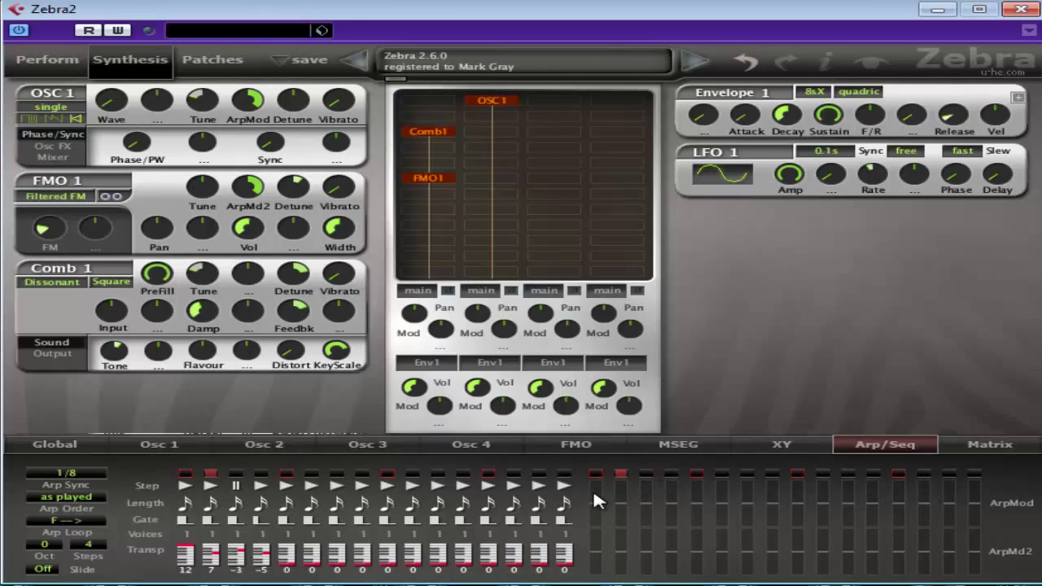
# - Draw ArpMod values of 100 on step 1, negative on 3 and positive on 4, and ArpMd2 values of -100 on step 1 and small on 2 and 4
pyautogui.moveTo(594, 489); pyautogui.dragTo(593, 447)
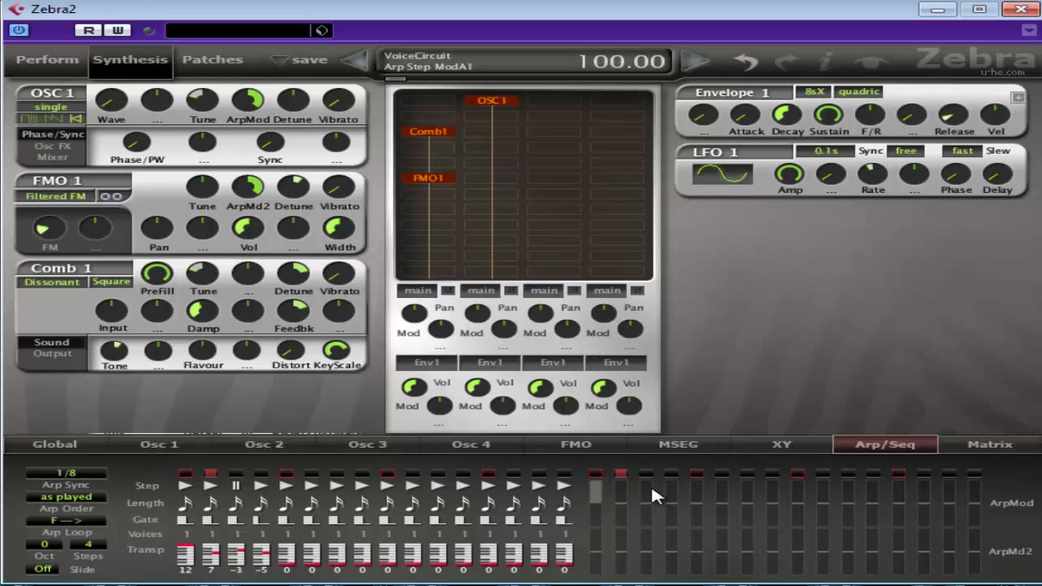
pyautogui.moveTo(642, 492); pyautogui.dragTo(595, 580)
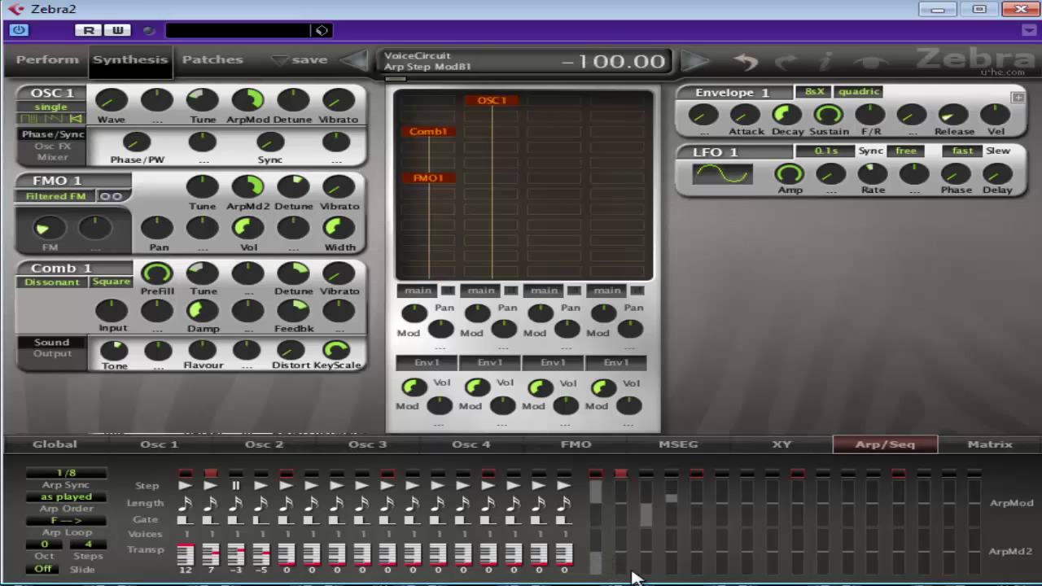
pyautogui.click(677, 566)
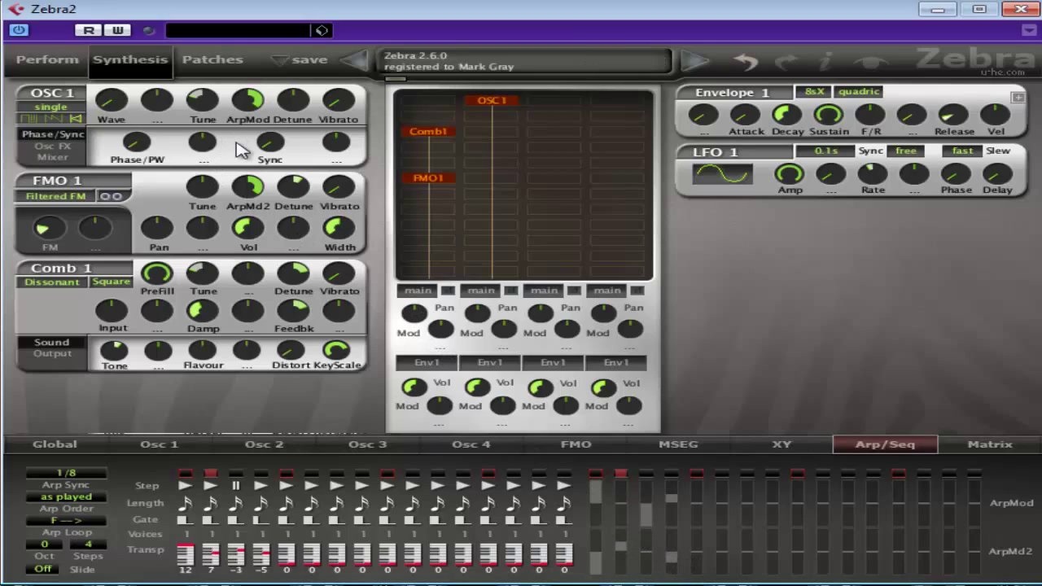
# - Reset FMO 1's ArpMd2 tune depth to 0 and reduce the ArpMod values of steps 1 and 3, with step 3 at -42.00
pyautogui.doubleClick(257, 198)
pyautogui.click(238, 486)
pyautogui.click(236, 486)
pyautogui.moveTo(599, 495); pyautogui.dragTo(661, 464)
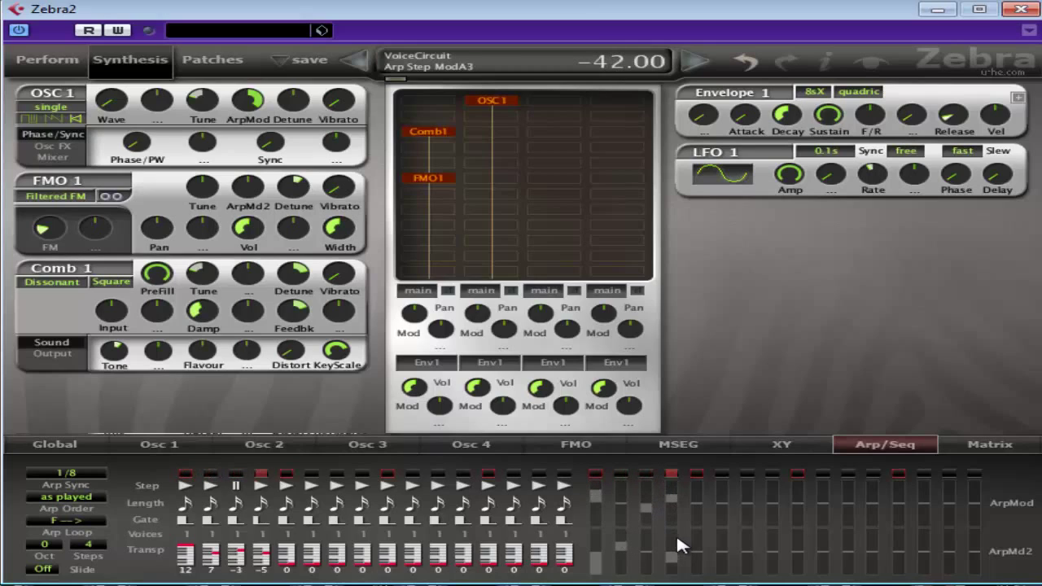
# - Reset OSC 1's ArpMod tune depth to 0 and raise FMO 1's ArpMd2 tune depth
pyautogui.doubleClick(256, 108)
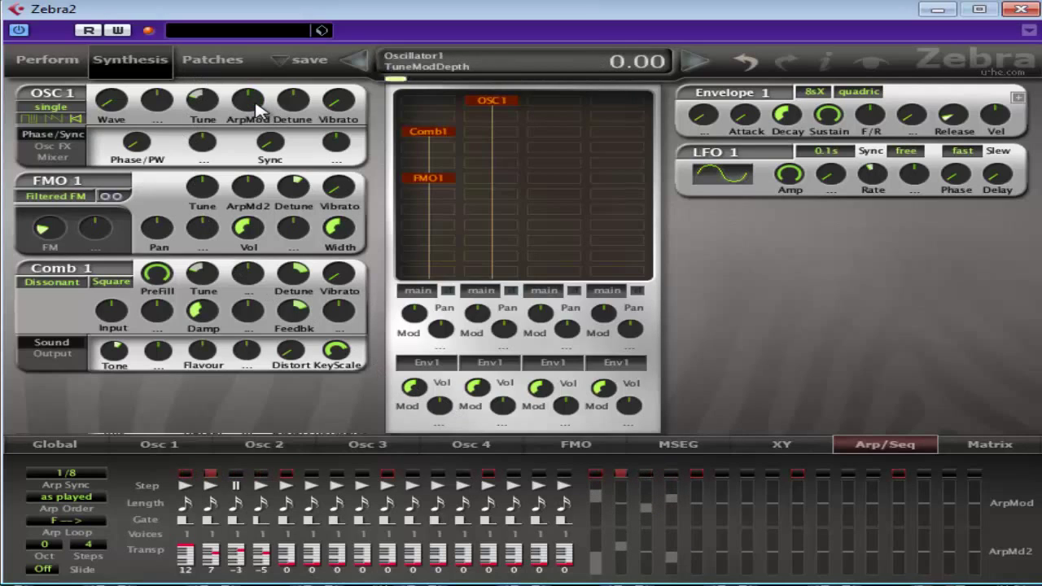
pyautogui.moveTo(244, 199); pyautogui.dragTo(249, 176)
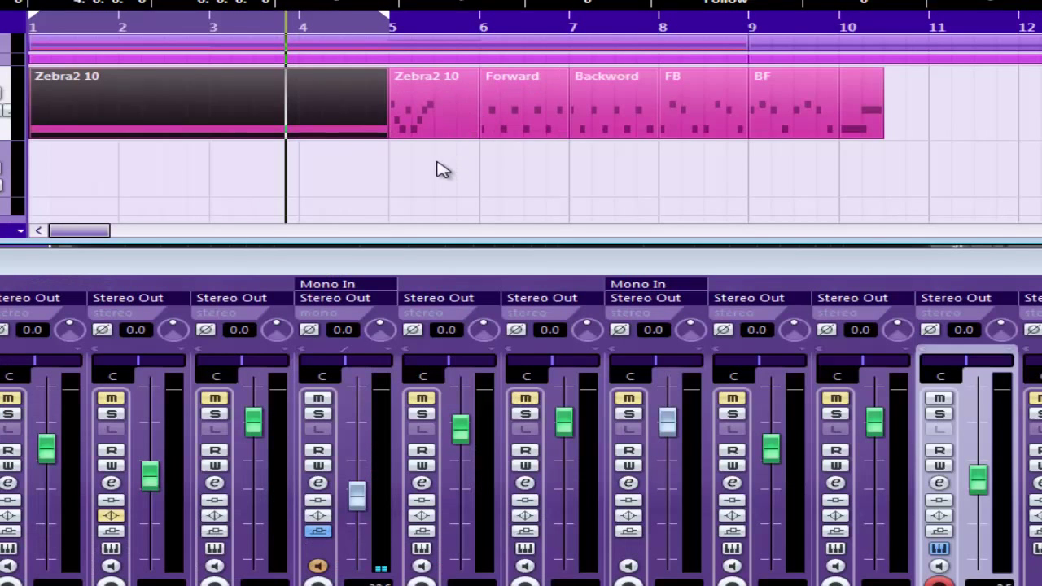
# - Open the Forward, Backword, FB and BF clips together in the note editor and make the BF part active
pyautogui.moveTo(436, 160); pyautogui.dragTo(785, 96)
pyautogui.doubleClick(785, 95)
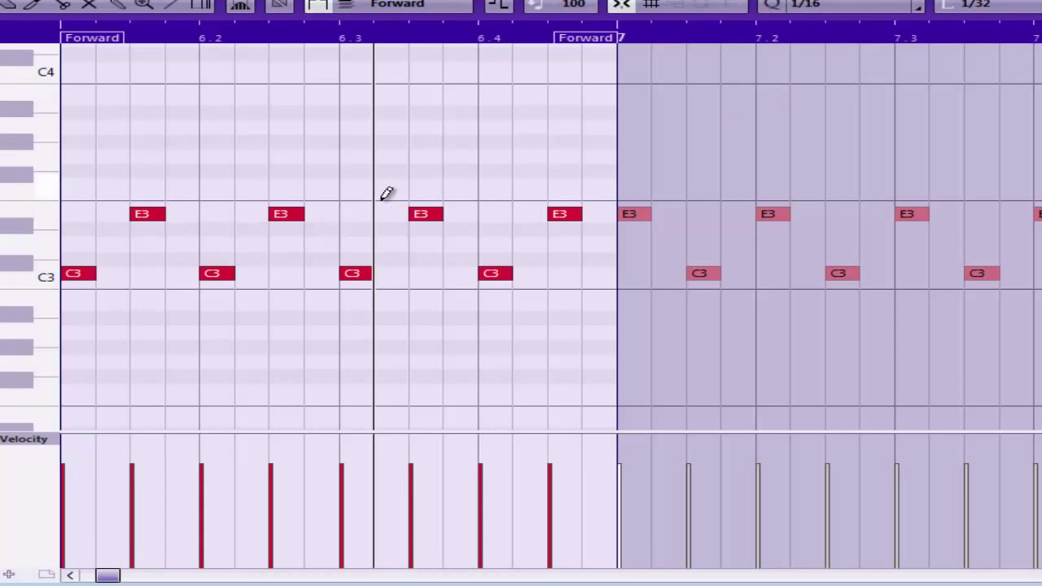
pyautogui.press('g')
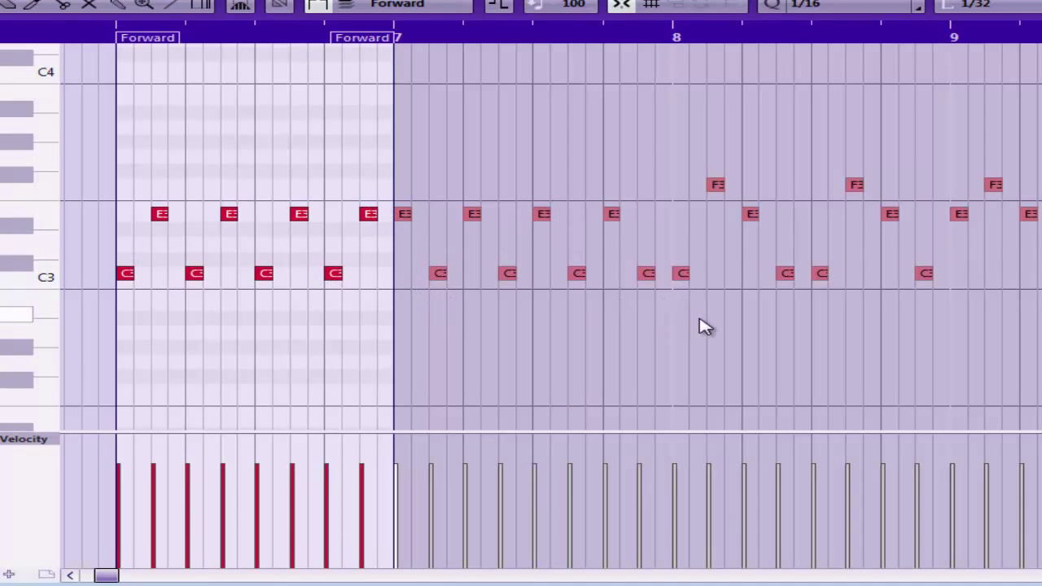
pyautogui.click(928, 277)
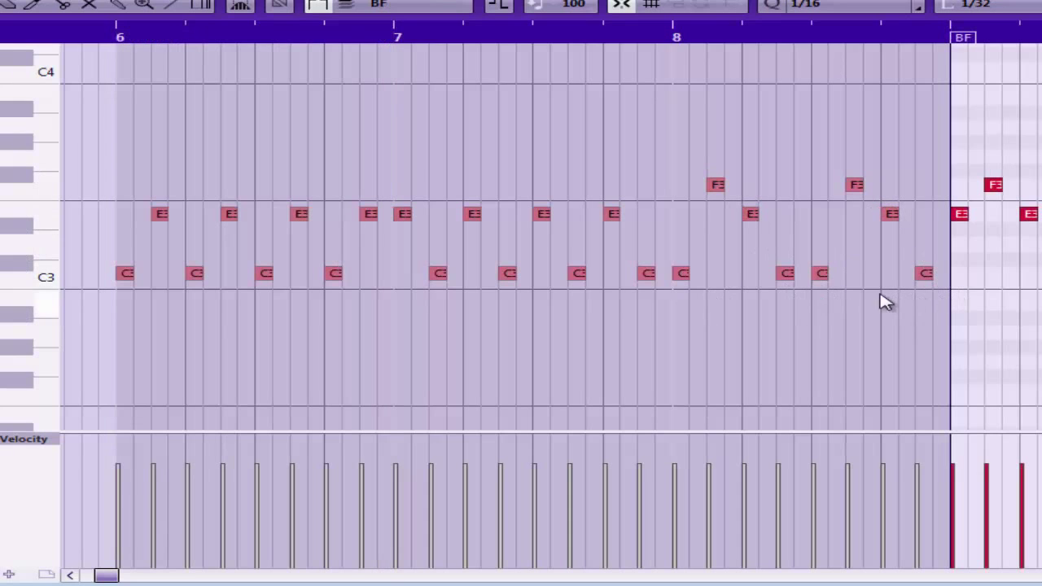